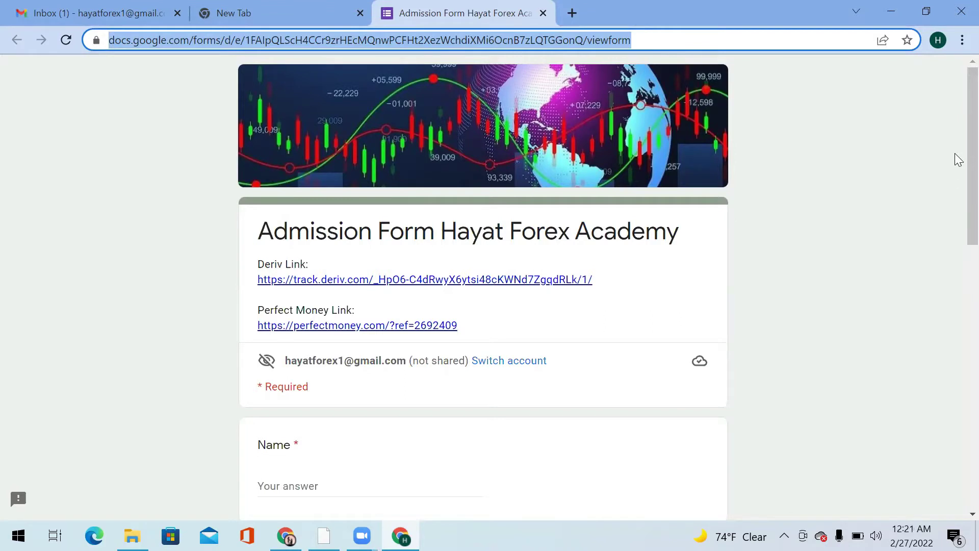
# Open the Deriv referral link from the form description in a new tab.
pyautogui.click(957, 153)
pyautogui.scroll(-1, 958, 170)
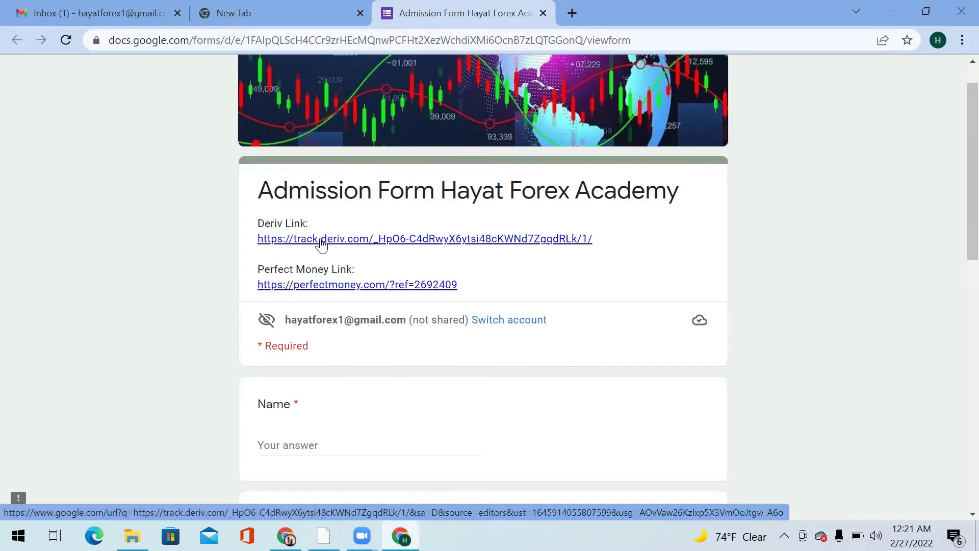
pyautogui.click(264, 239)
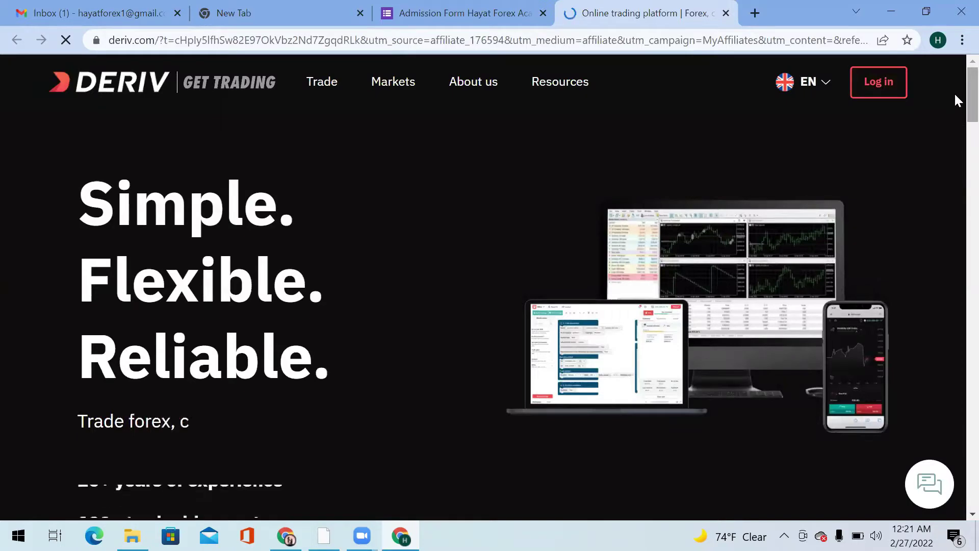
# Start a free demo account, dismissing the notification request and the browser profile panel.
pyautogui.scroll(-3, 956, 112)
pyautogui.scroll(-2, 953, 121)
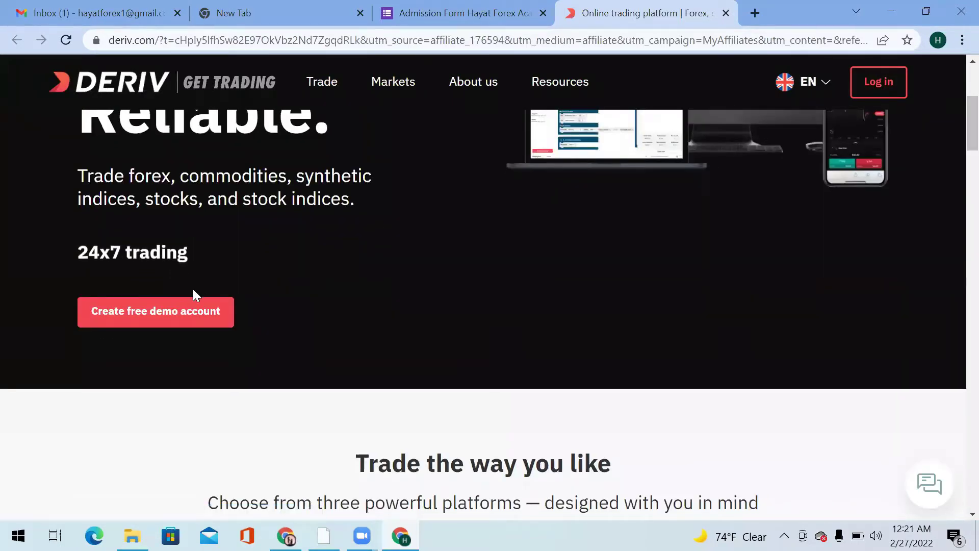
pyautogui.click(185, 322)
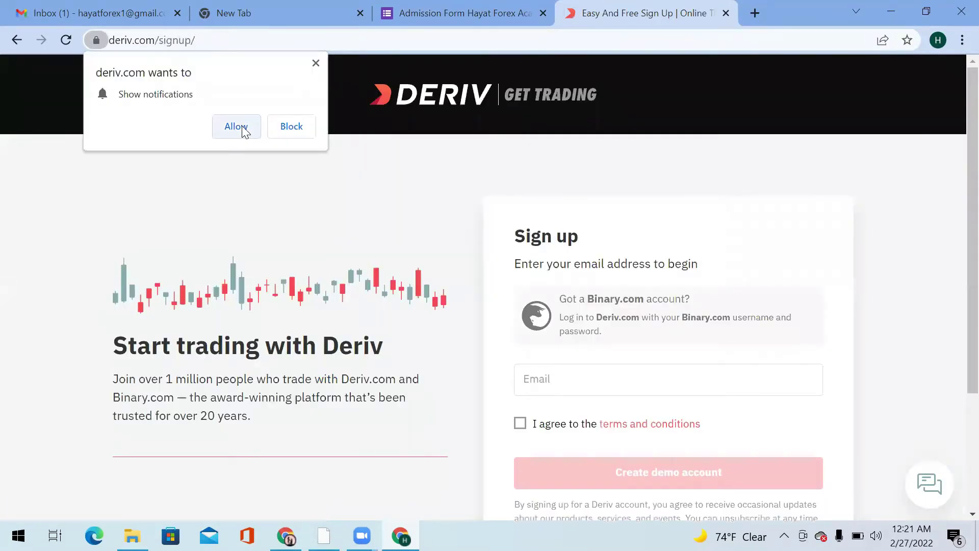
pyautogui.click(242, 128)
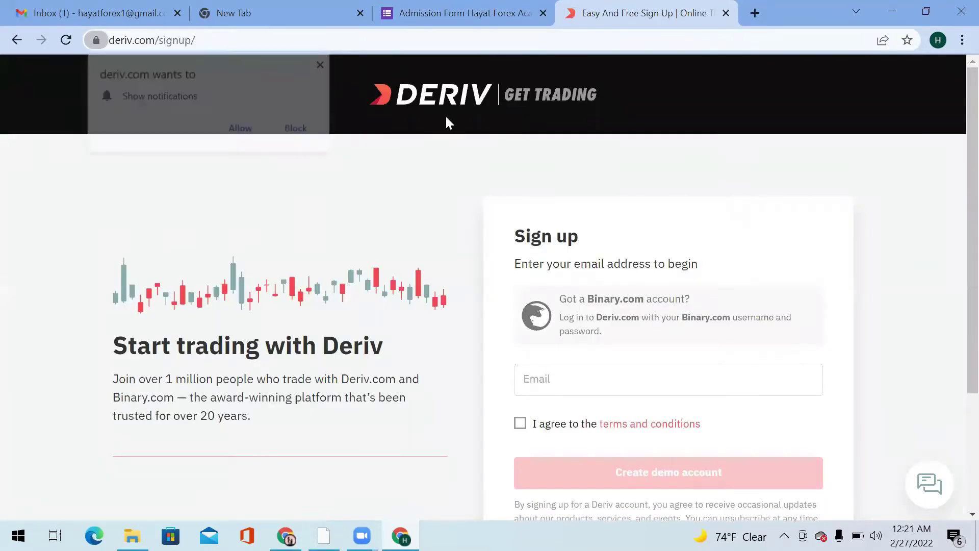
pyautogui.click(938, 41)
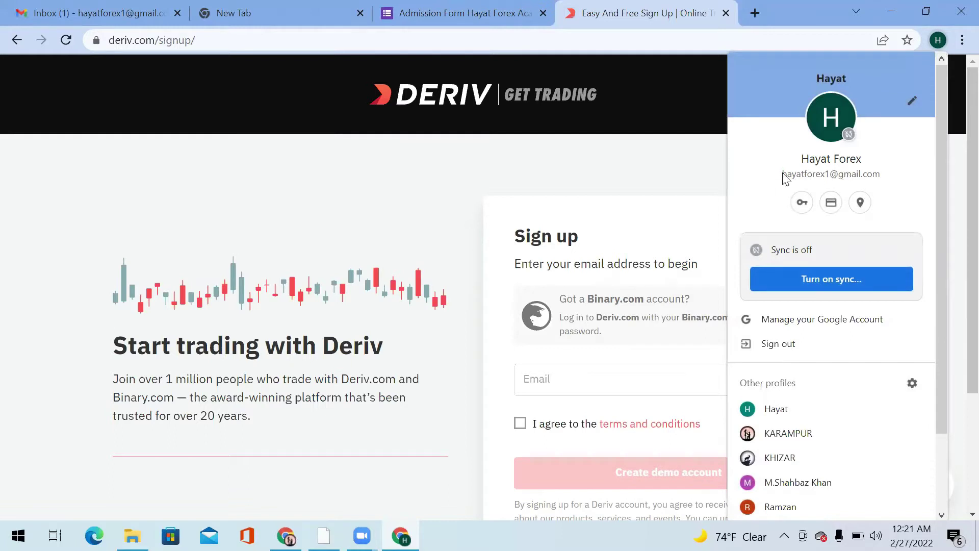
pyautogui.click(615, 169)
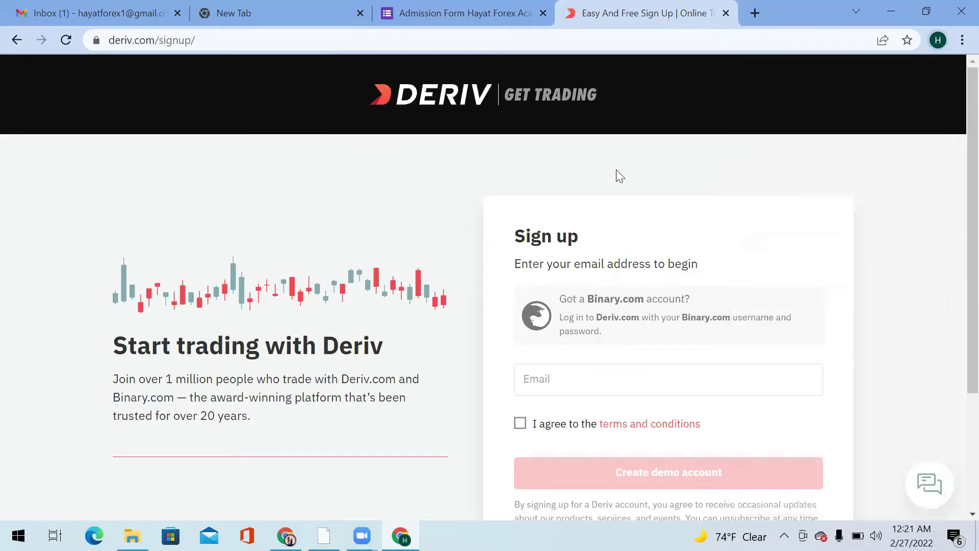
# Paste the signup e-mail, accept the terms and conditions, and submit the demo signup.
pyautogui.click(599, 378)
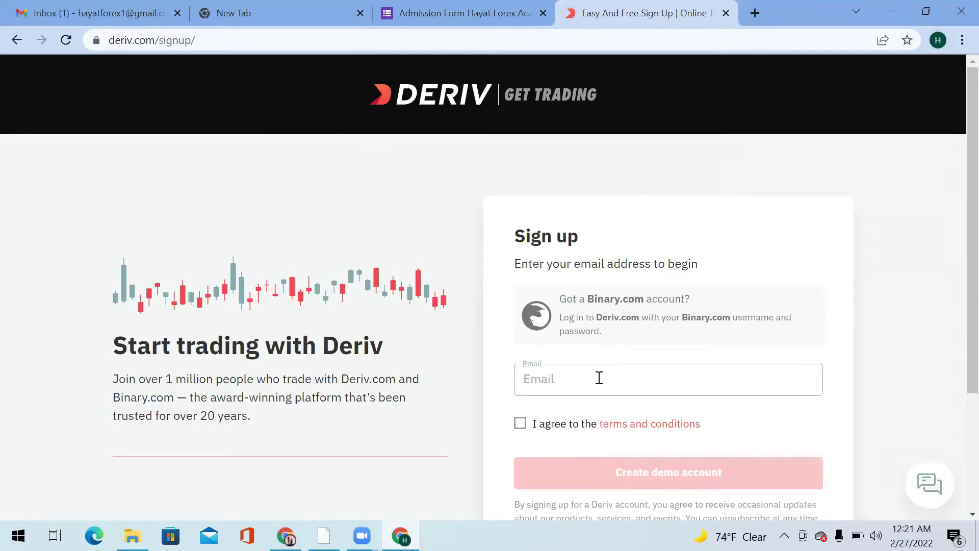
pyautogui.hotkey('ctrl', 'v')
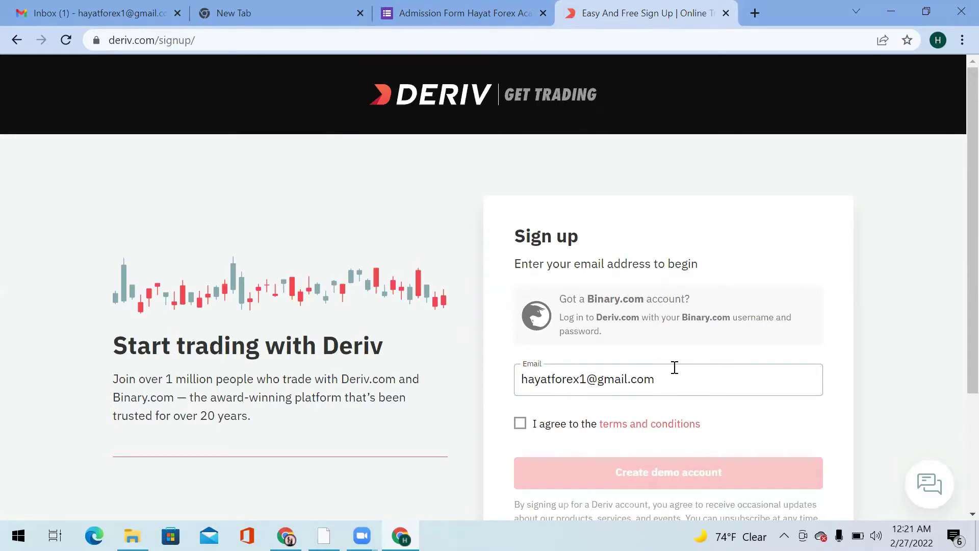
pyautogui.click(519, 425)
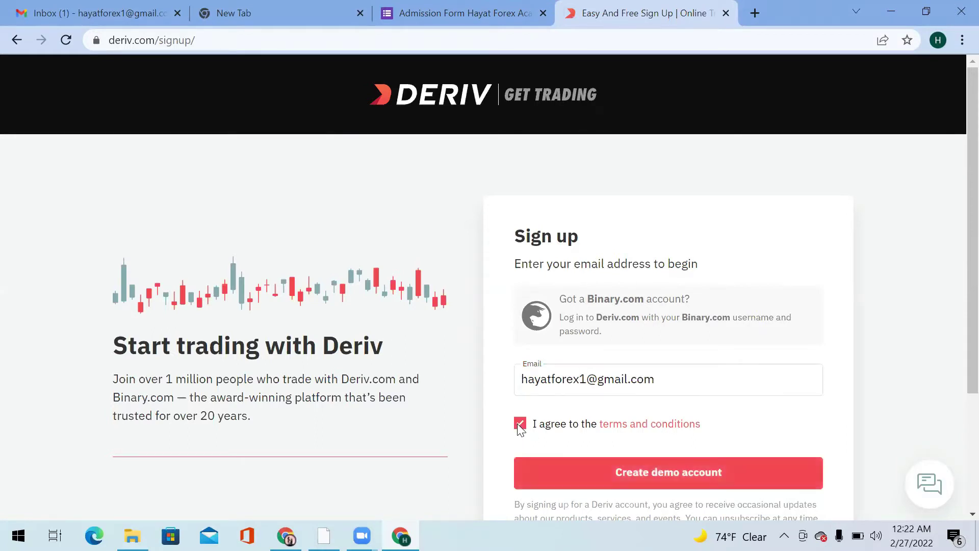
pyautogui.click(626, 474)
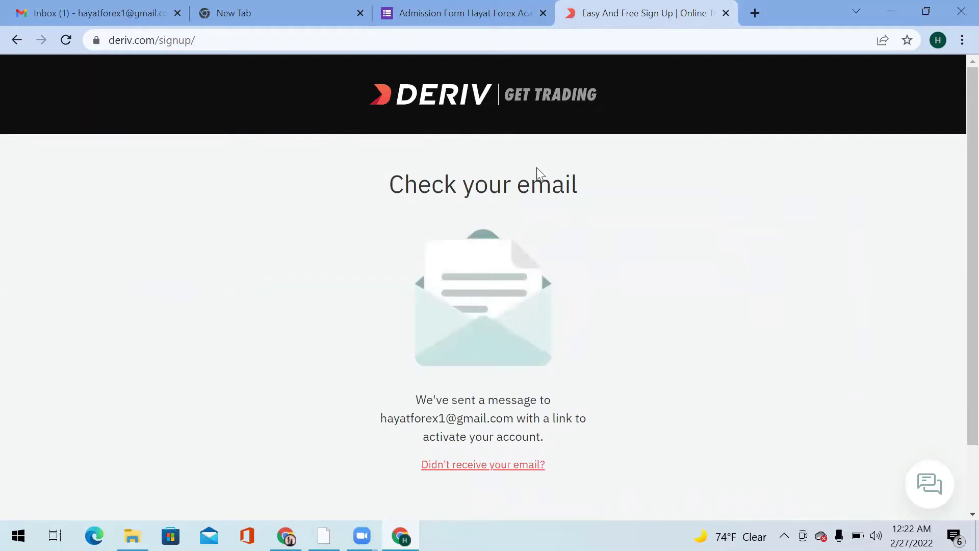
# Open the Deriv.com verification email in Gmail and follow its Verify my email link.
pyautogui.click(84, 11)
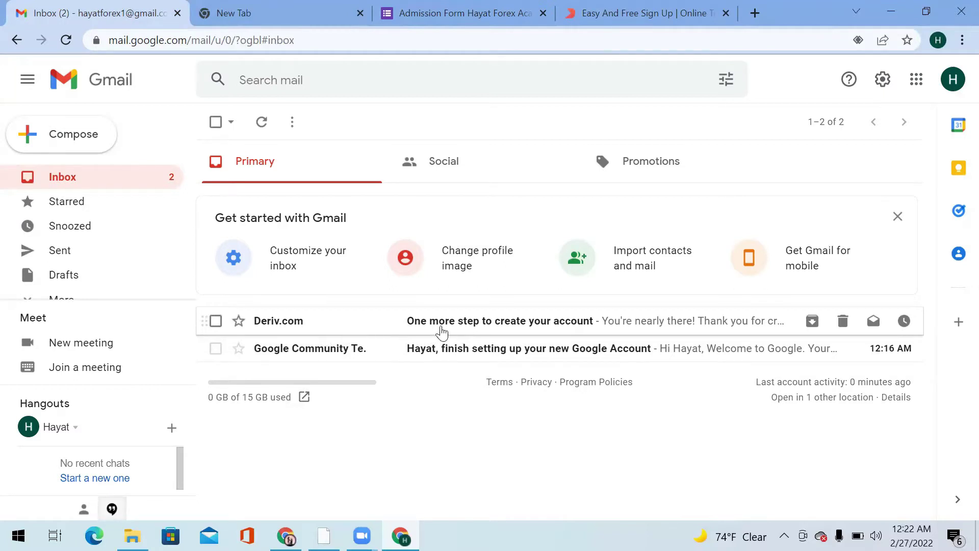
pyautogui.click(447, 332)
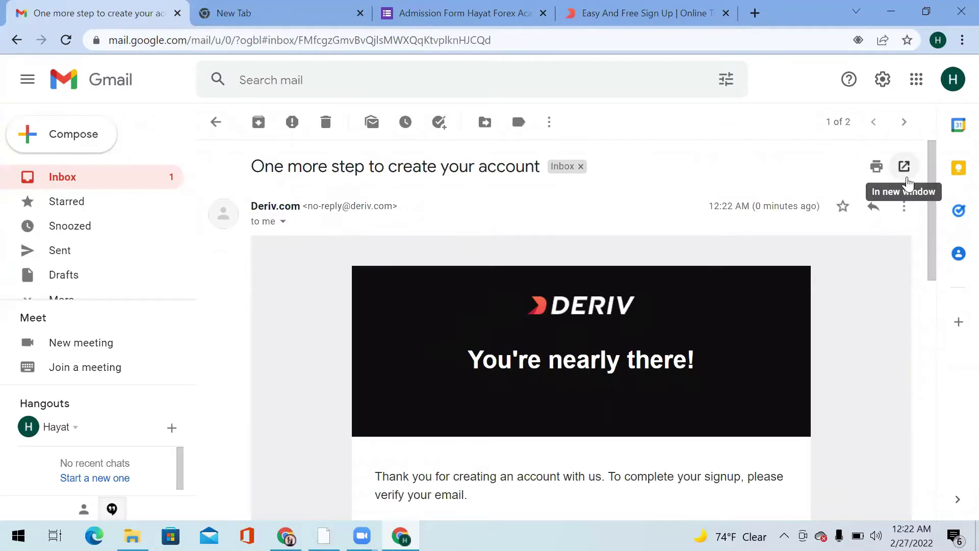
pyautogui.moveTo(933, 206); pyautogui.dragTo(932, 273)
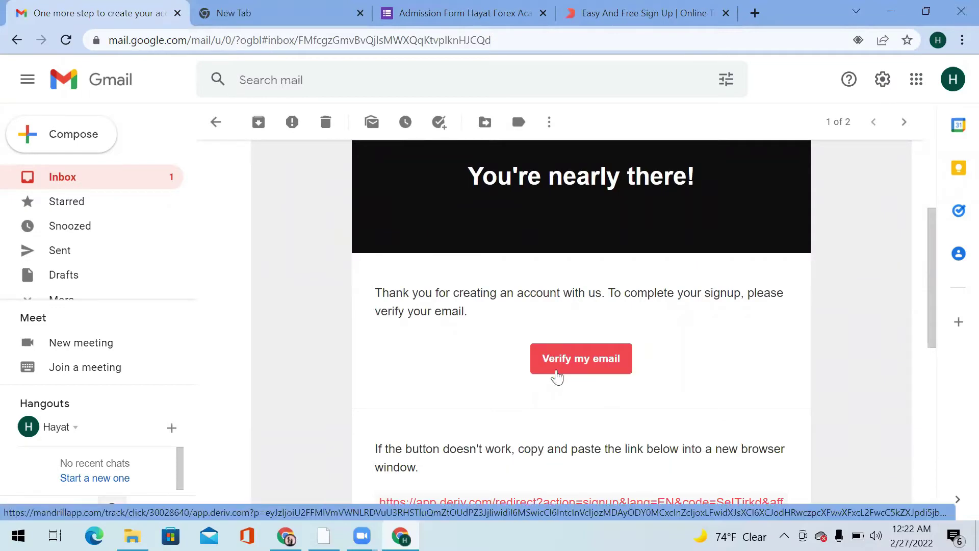
pyautogui.click(574, 362)
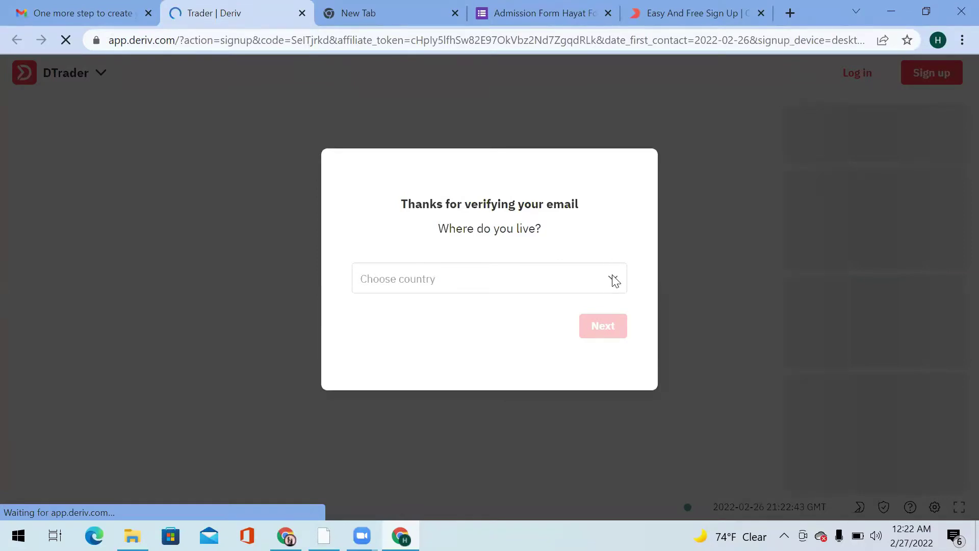
# Choose Pakistan as the country of residence and continue.
pyautogui.click(529, 278)
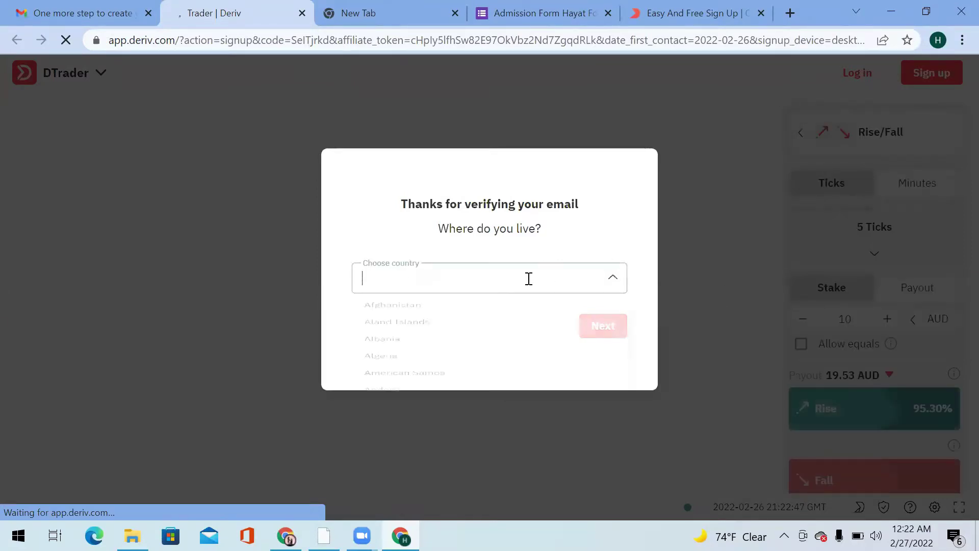
pyautogui.write('p')
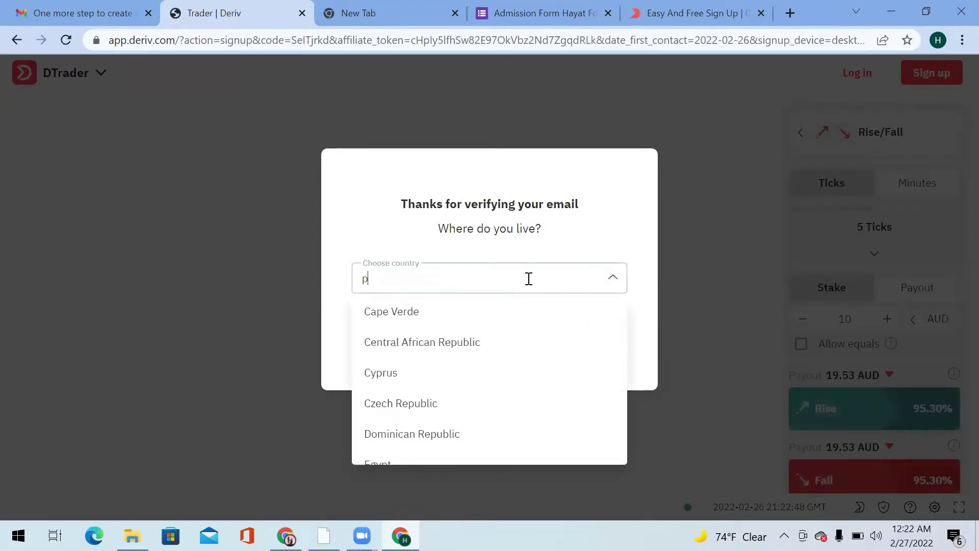
pyautogui.write('aki')
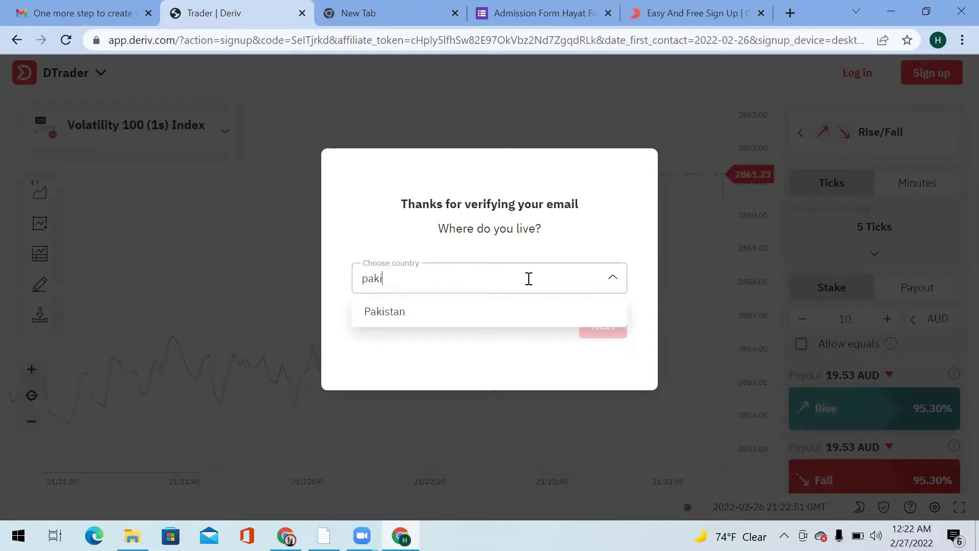
pyautogui.click(391, 317)
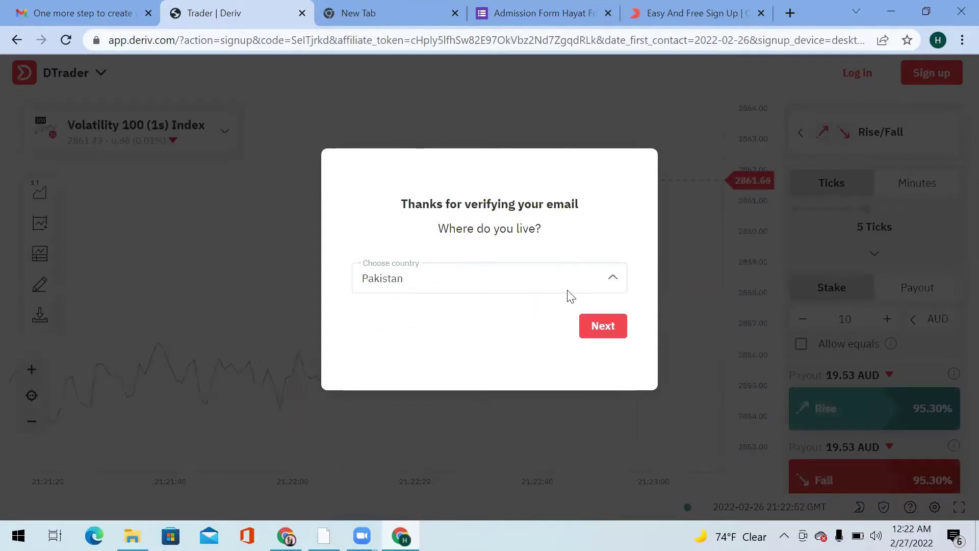
pyautogui.click(614, 328)
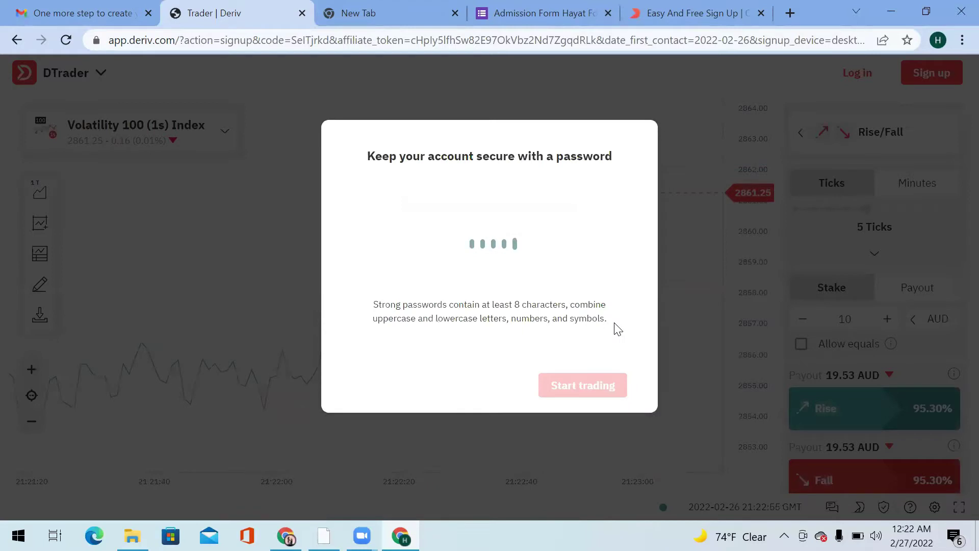
# Set the account password and start trading.
pyautogui.click(452, 232)
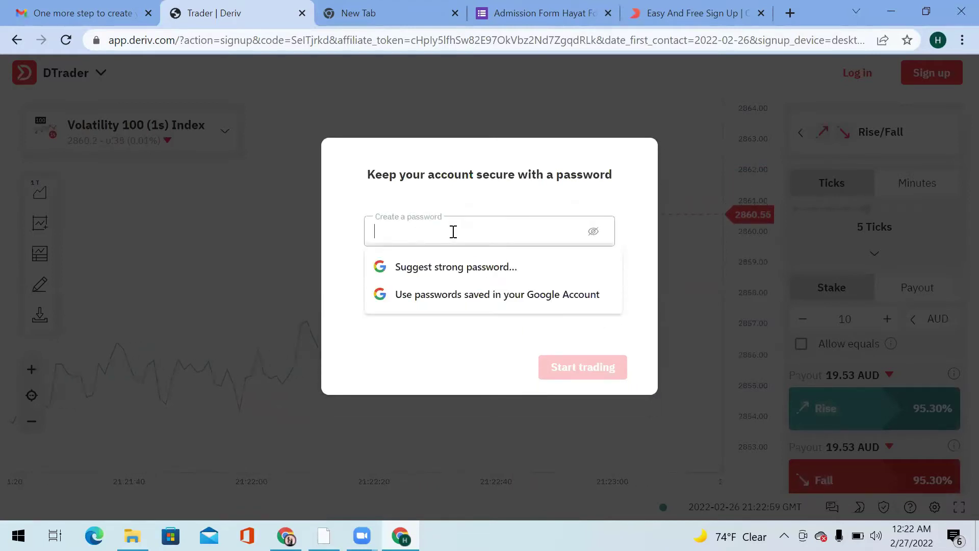
pyautogui.write('a')
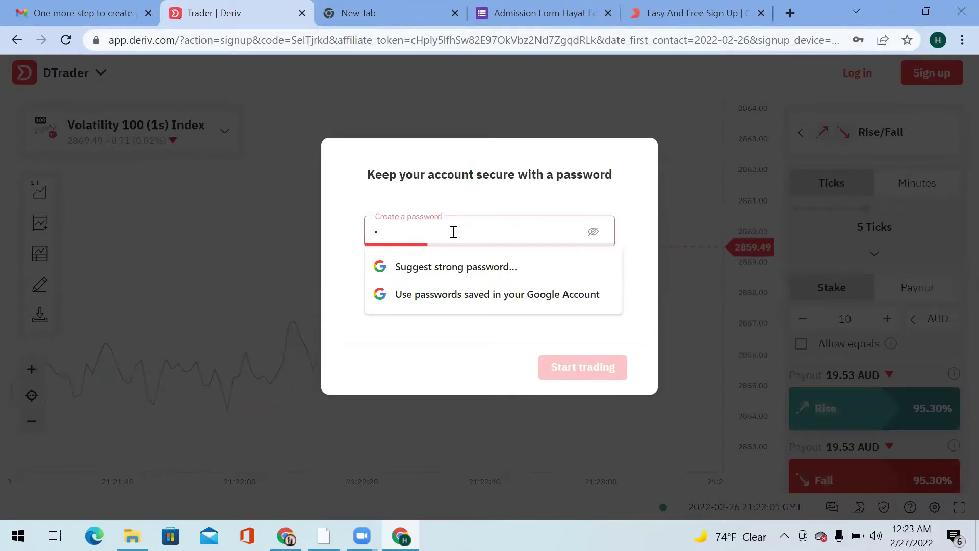
pyautogui.write('aaaaaaaaaa')
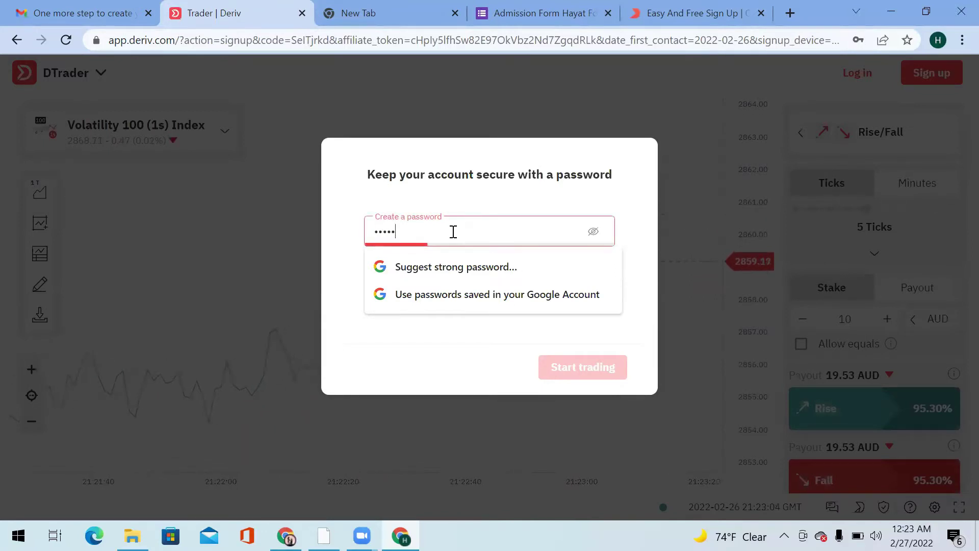
pyautogui.click(581, 366)
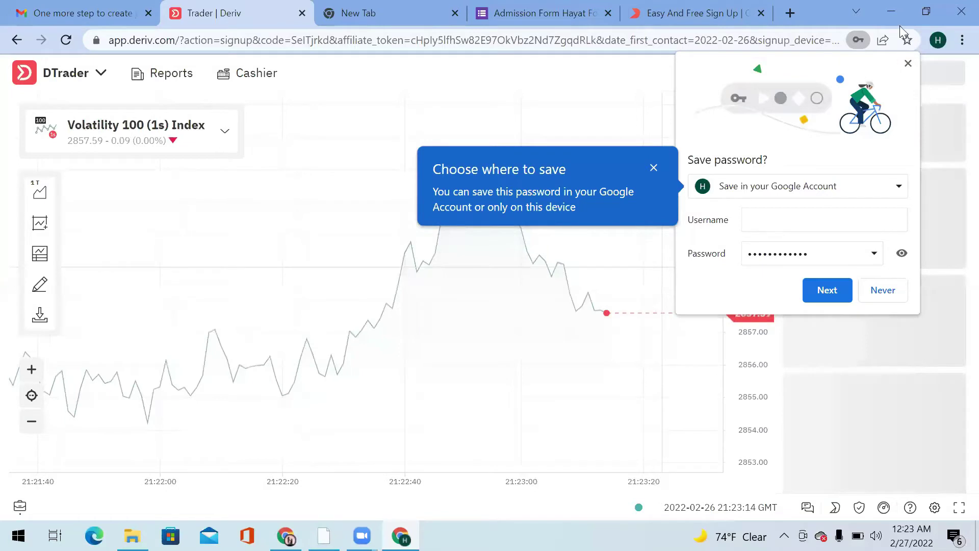
# Dismiss the save-password popup, pick Multipliers, and close the Deriv GO, notification and install prompts.
pyautogui.click(909, 62)
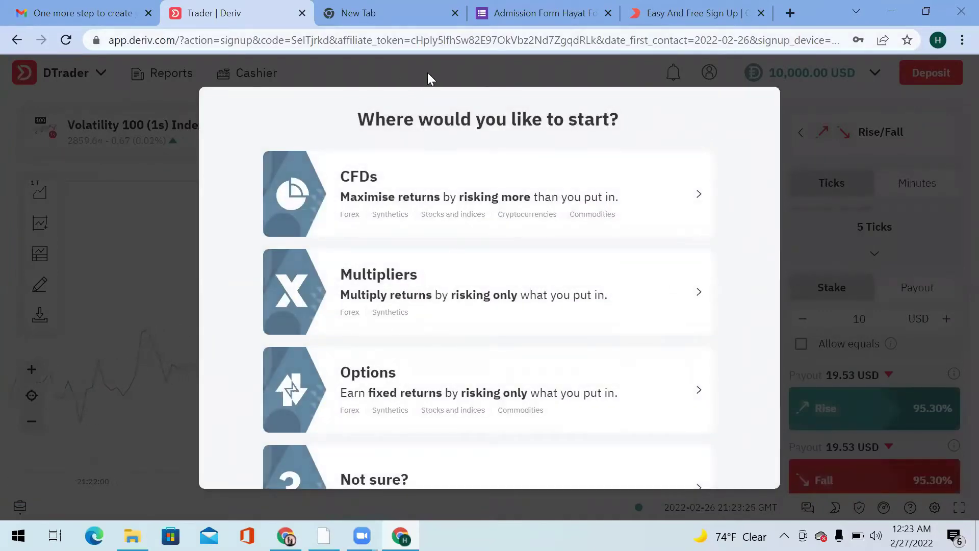
pyautogui.click(368, 290)
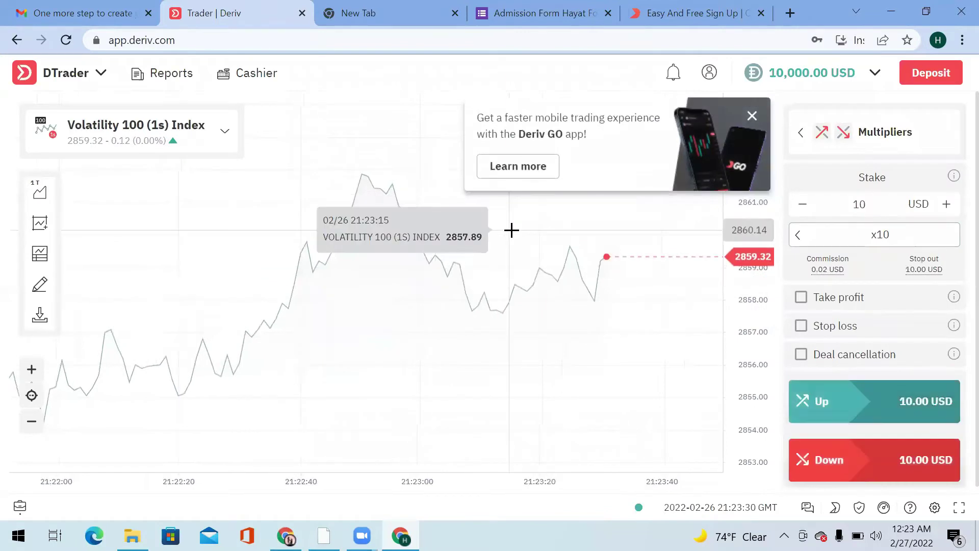
pyautogui.click(751, 116)
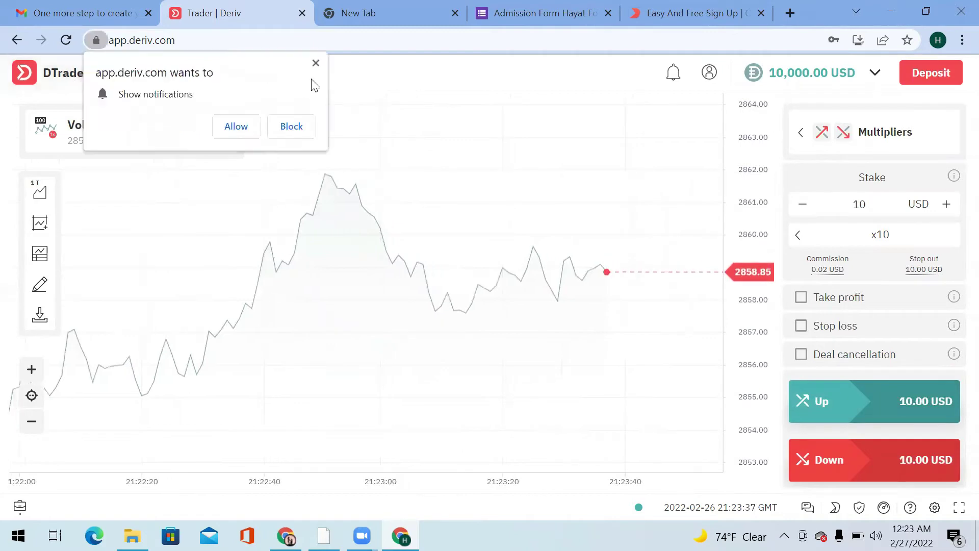
pyautogui.click(316, 63)
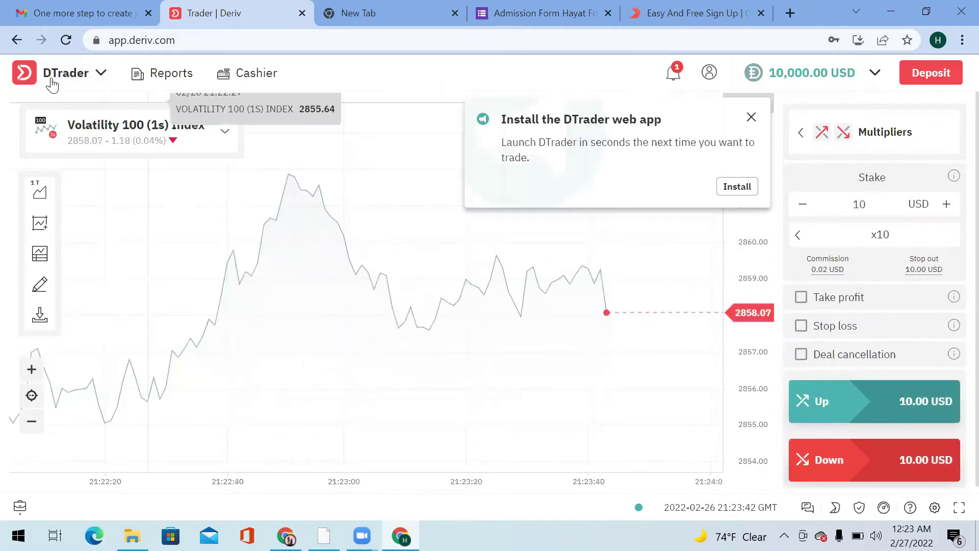
pyautogui.click(752, 119)
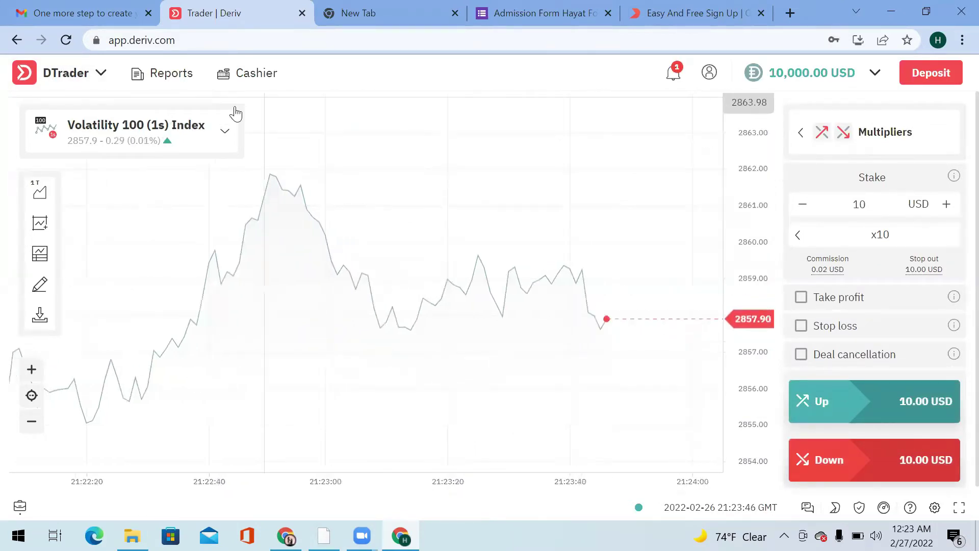
# Switch from DTrader to the DMT5 dashboard via the platform list.
pyautogui.click(107, 73)
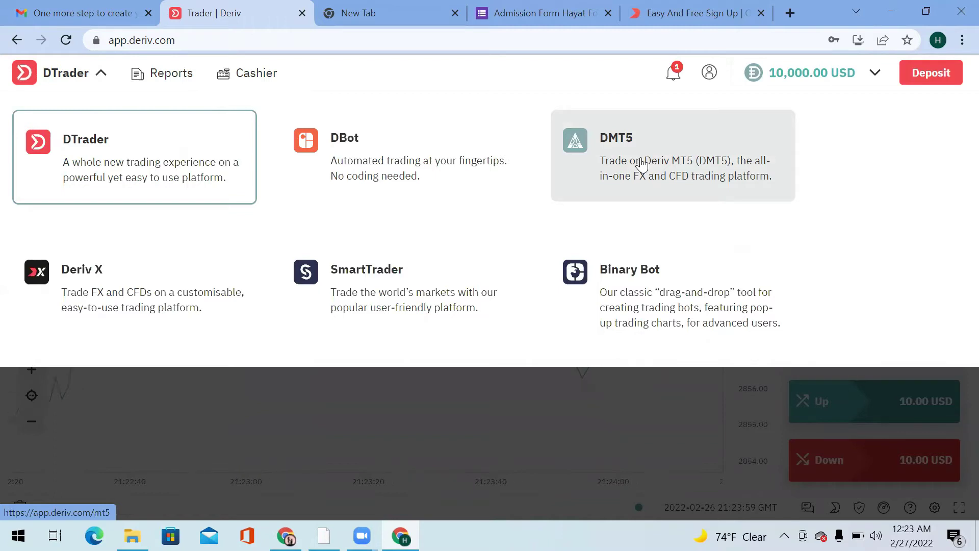
pyautogui.click(641, 164)
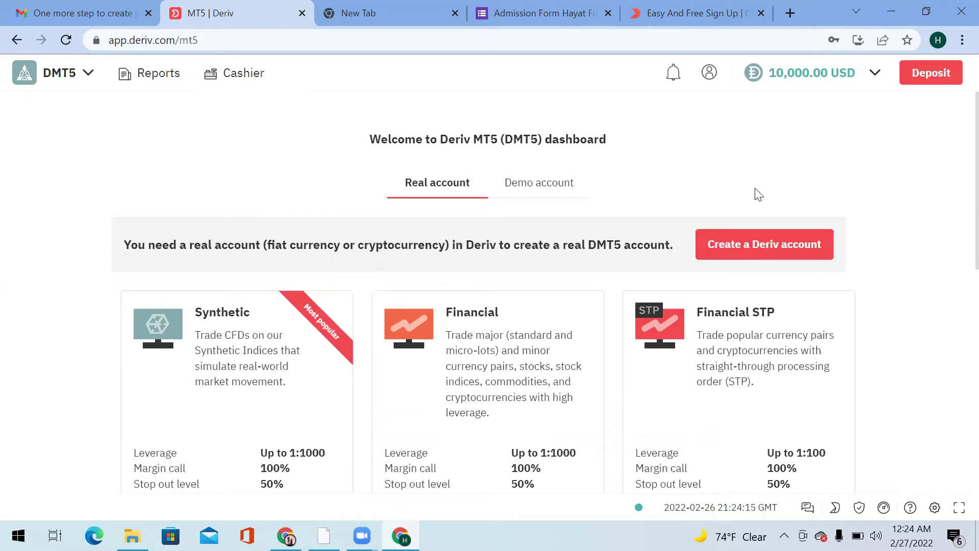
# Start a real Deriv account with US Dollar as the currency.
pyautogui.click(733, 257)
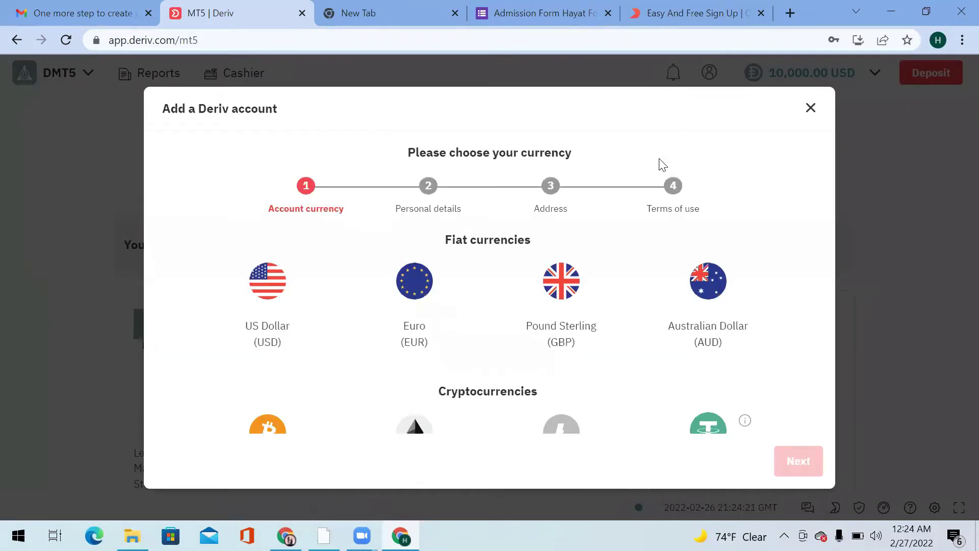
pyautogui.click(262, 301)
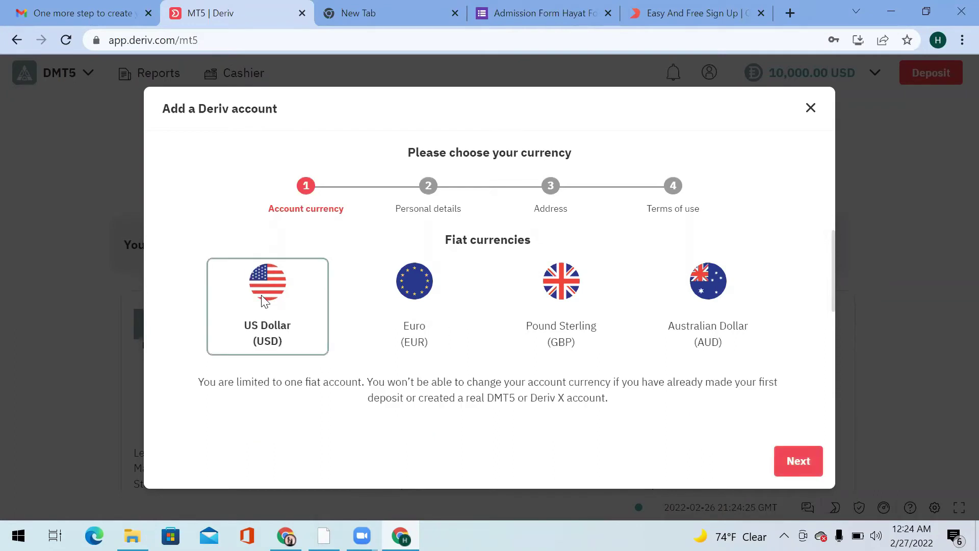
pyautogui.click(804, 470)
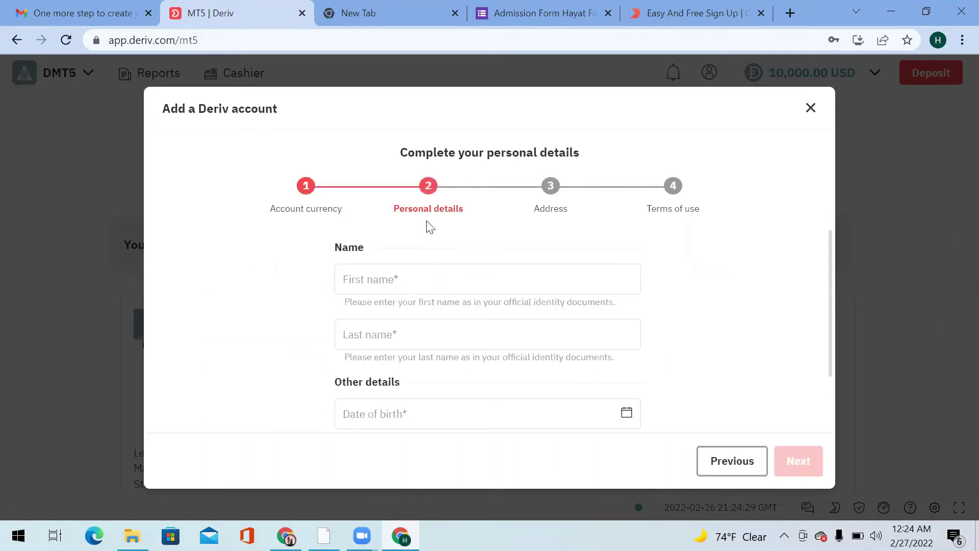
# Enter the account holder's first and last name.
pyautogui.click(416, 291)
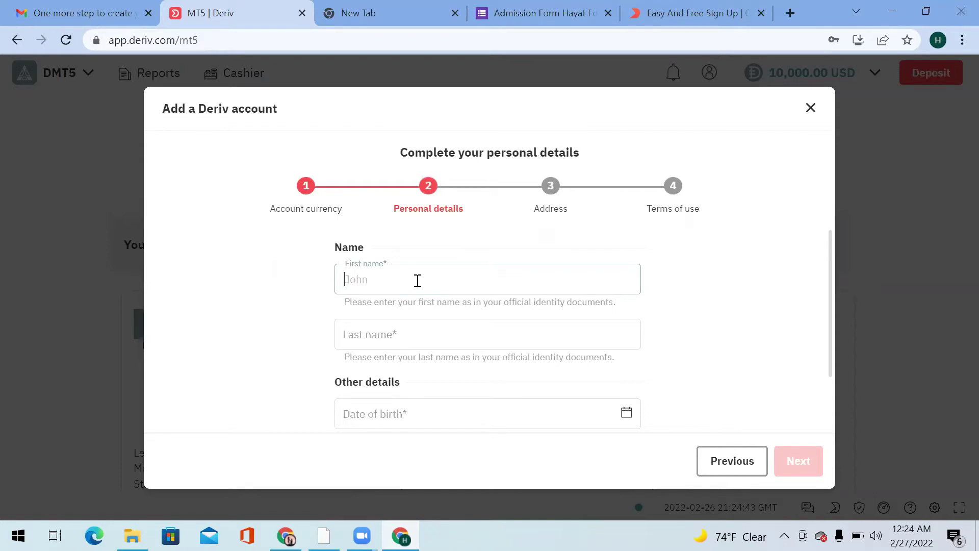
pyautogui.click(409, 322)
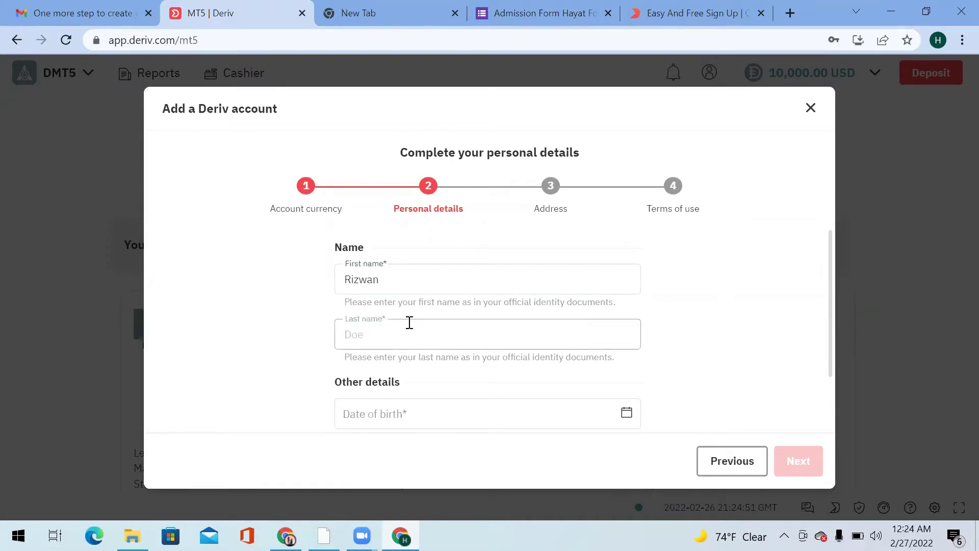
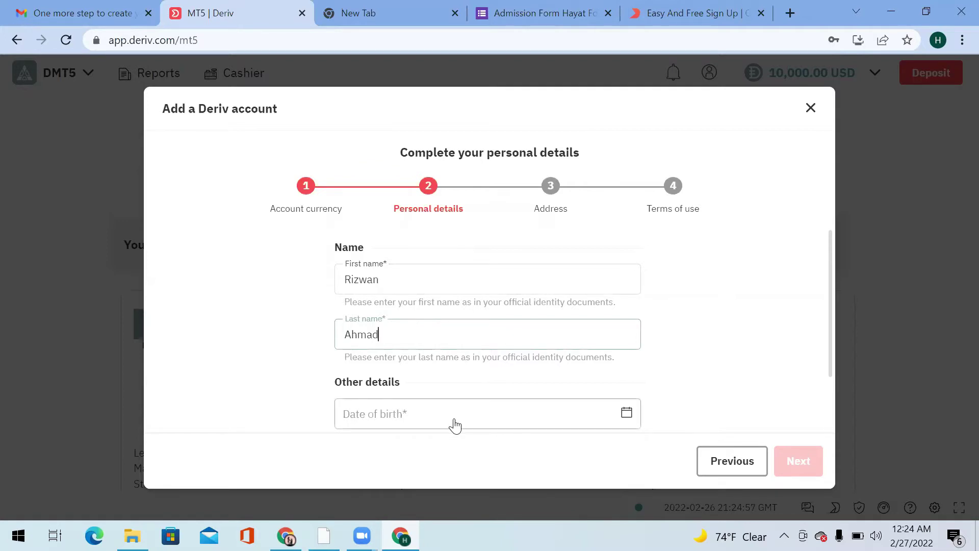
pyautogui.click(431, 422)
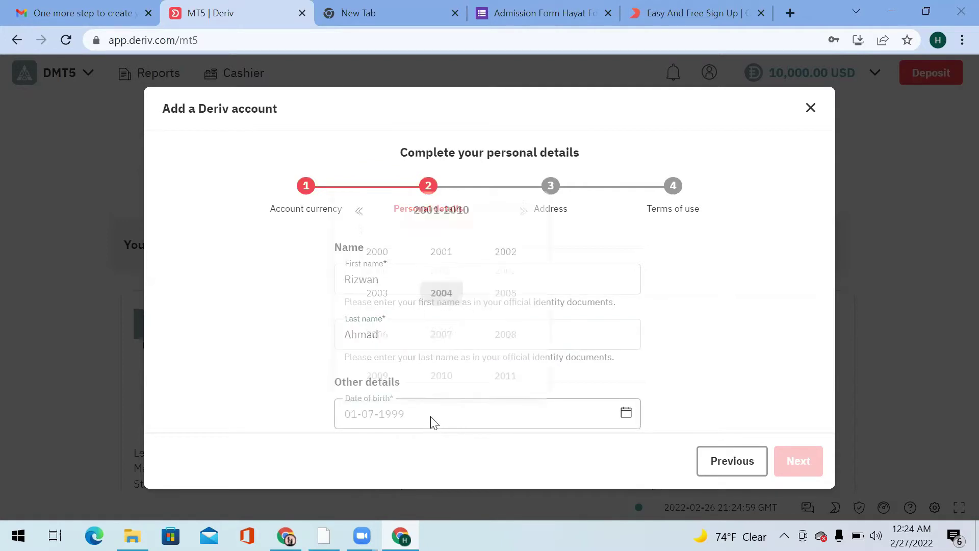
pyautogui.click(449, 288)
pyautogui.click(438, 246)
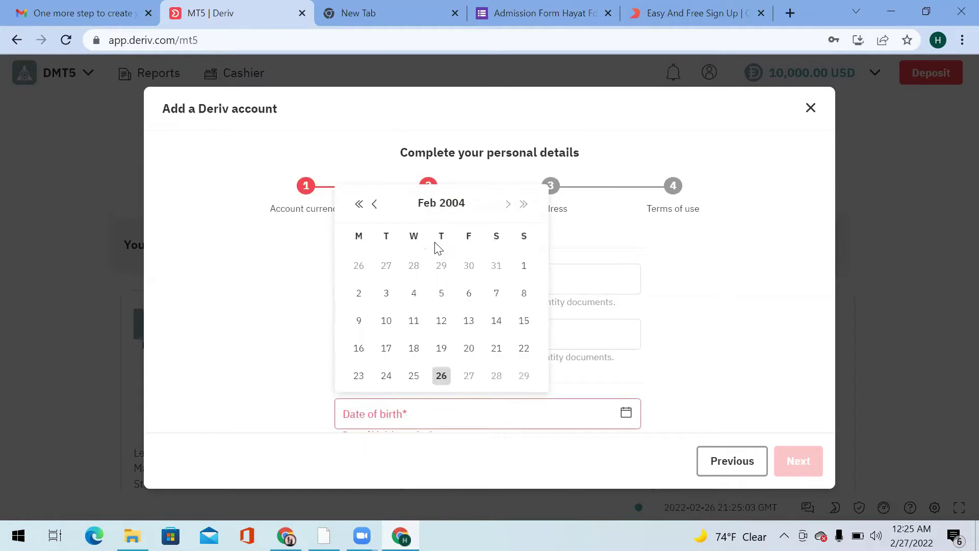
pyautogui.click(386, 349)
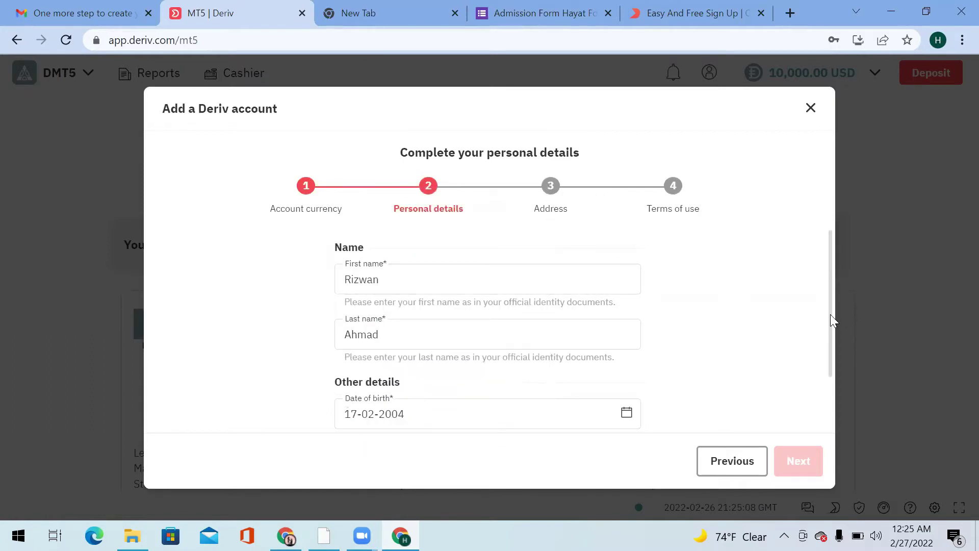
pyautogui.moveTo(830, 314); pyautogui.dragTo(831, 396)
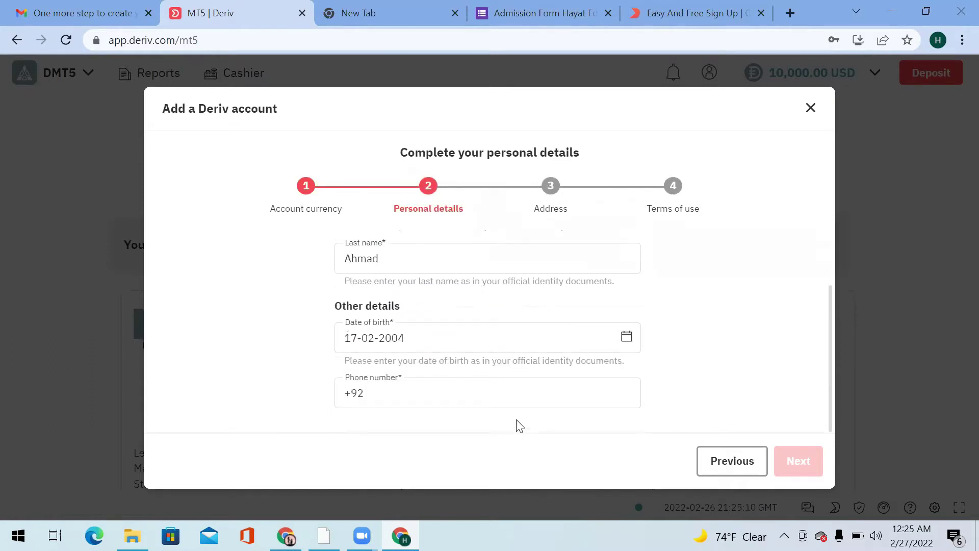
pyautogui.click(505, 396)
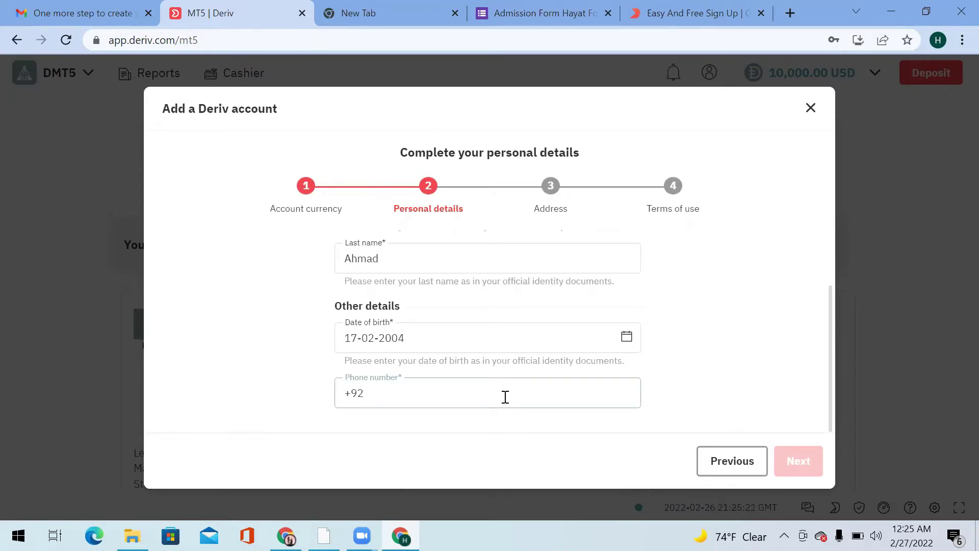
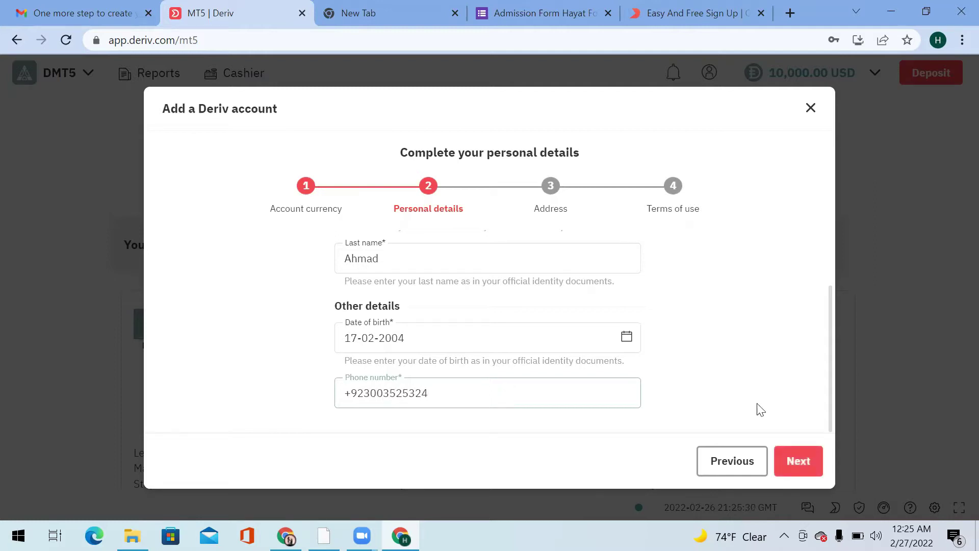
# Enter the first address line and the town or city on the Address step.
pyautogui.click(797, 461)
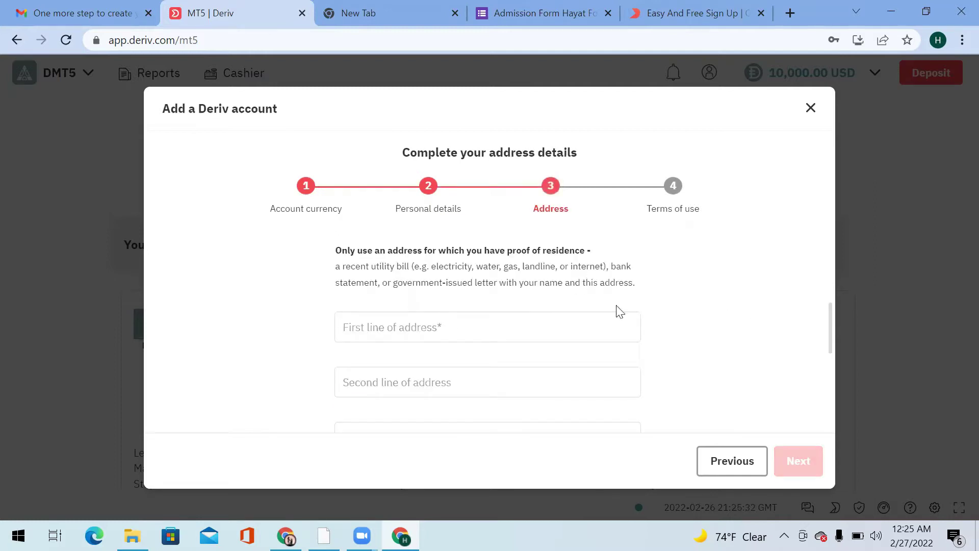
pyautogui.click(444, 327)
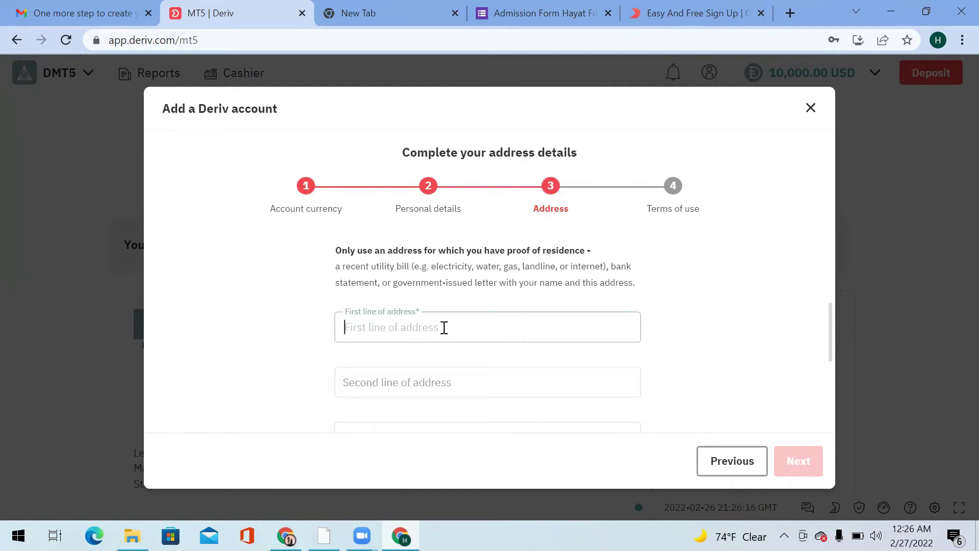
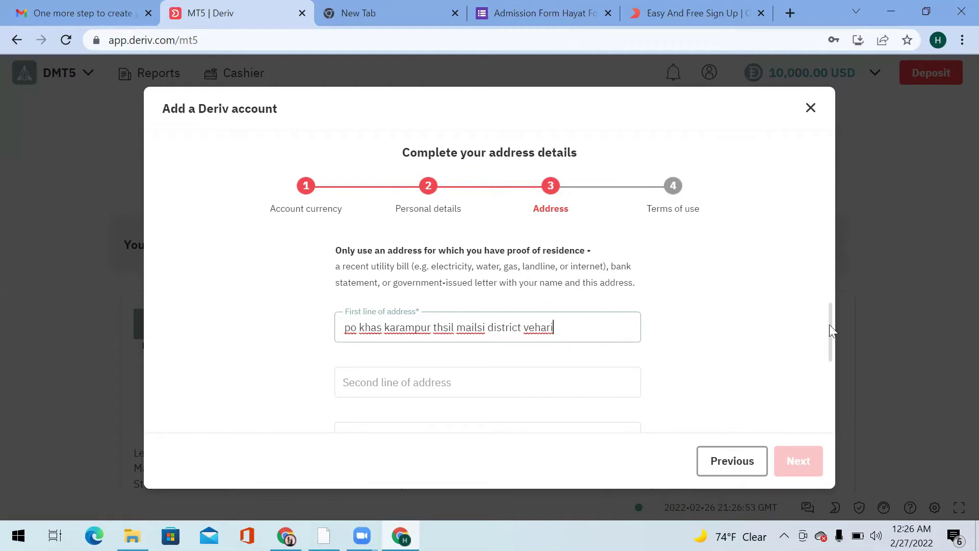
pyautogui.moveTo(831, 326); pyautogui.dragTo(829, 350)
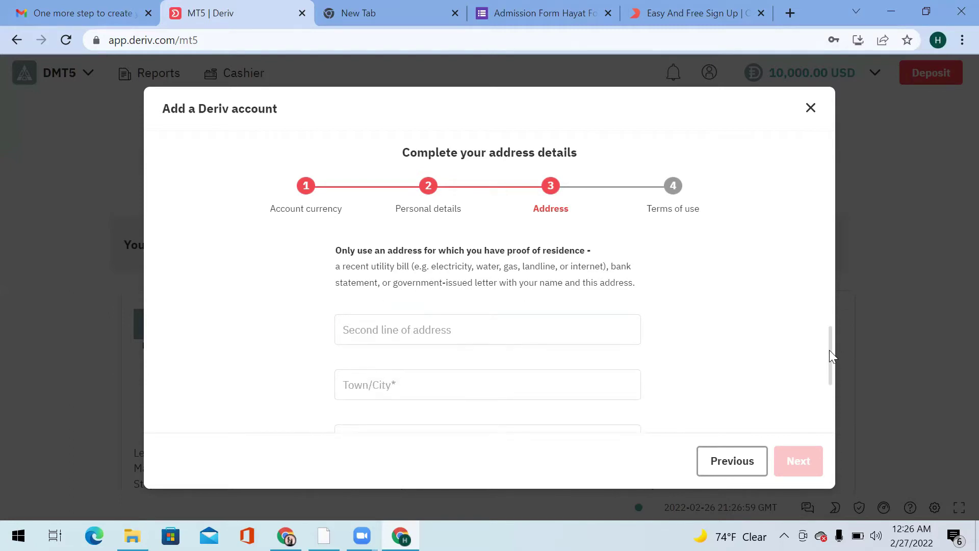
pyautogui.moveTo(830, 356); pyautogui.dragTo(828, 363)
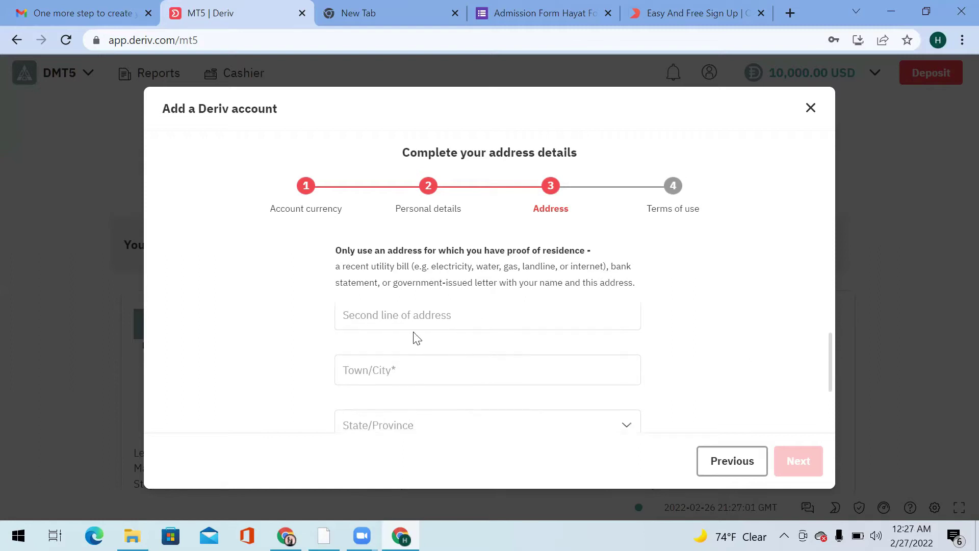
pyautogui.click(449, 371)
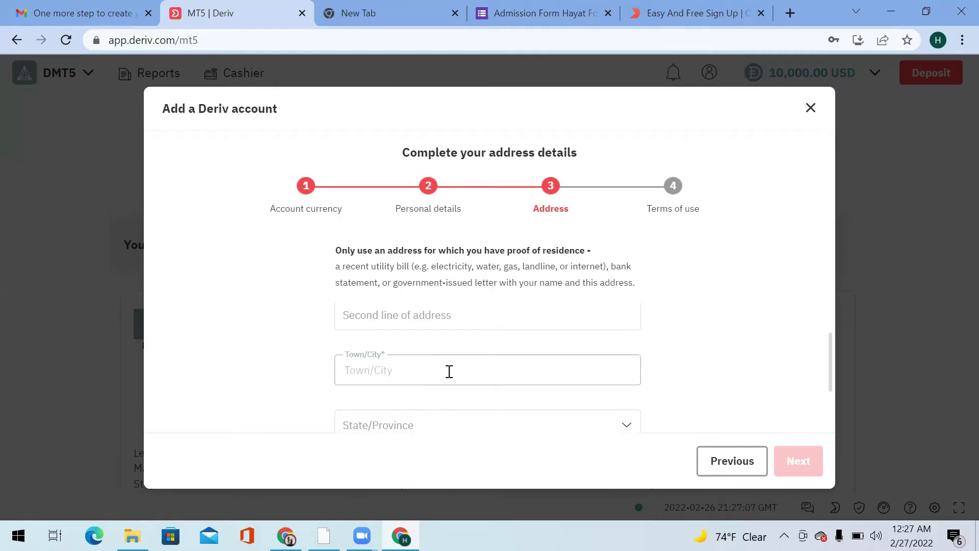
pyautogui.write('V')
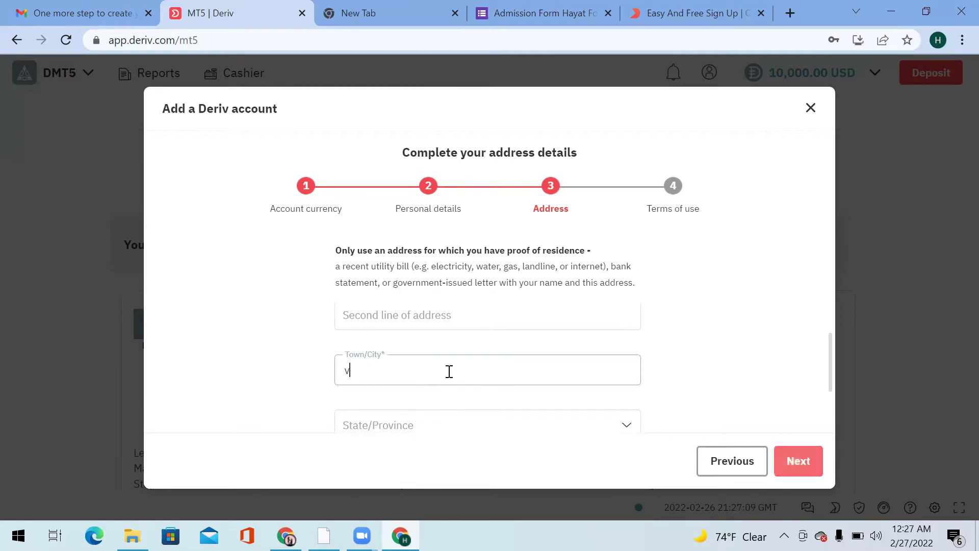
pyautogui.write('ehar')
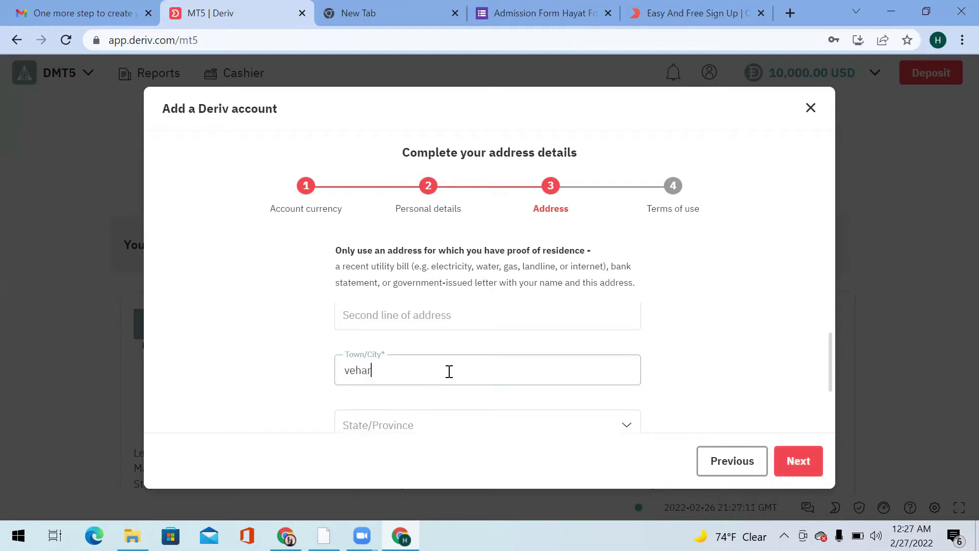
pyautogui.write('i')
# Choose Punjab as the province and enter the postal code.
pyautogui.moveTo(829, 363); pyautogui.dragTo(828, 399)
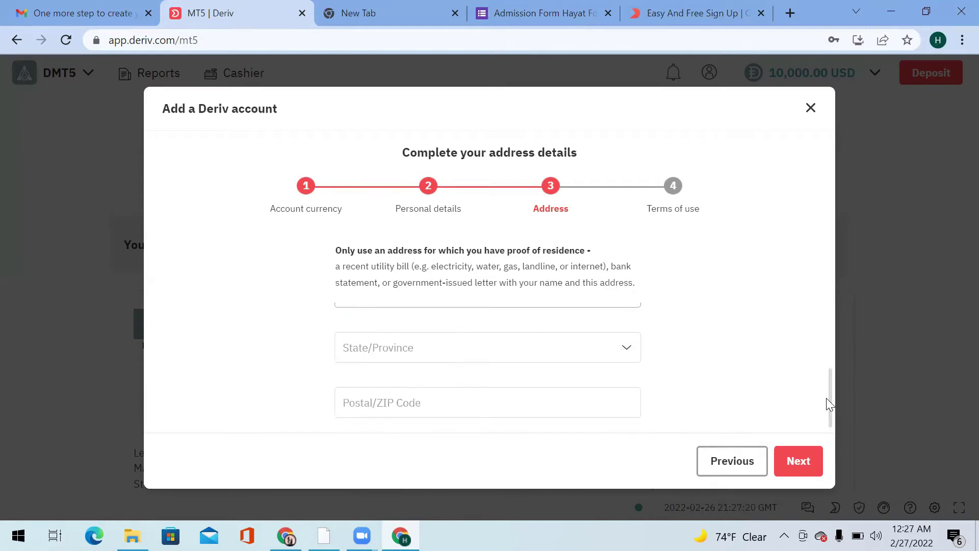
pyautogui.click(624, 355)
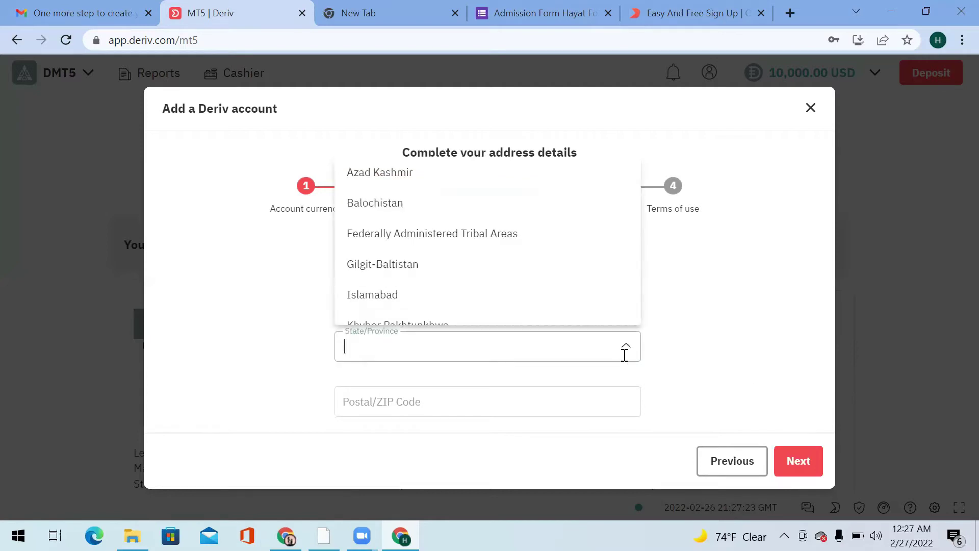
pyautogui.write('p')
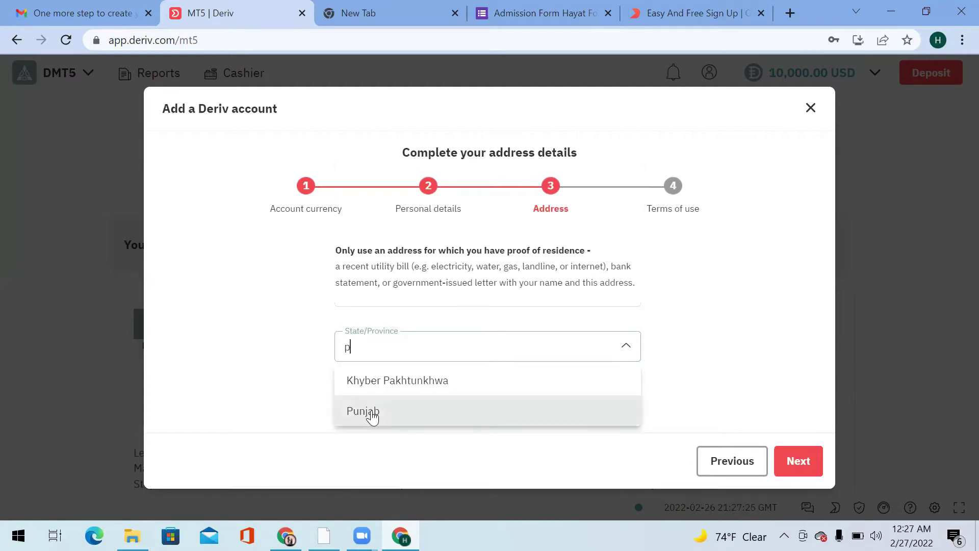
pyautogui.click(373, 412)
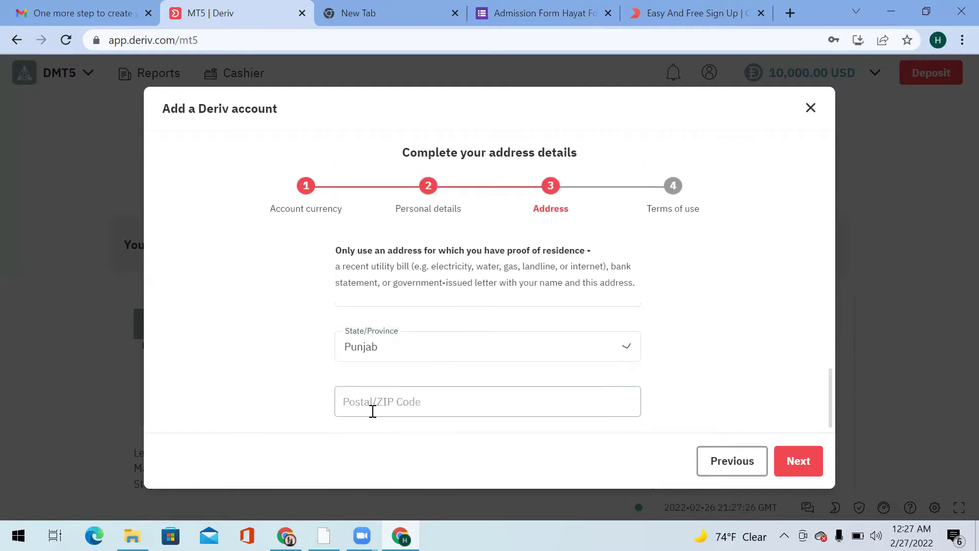
pyautogui.click(517, 401)
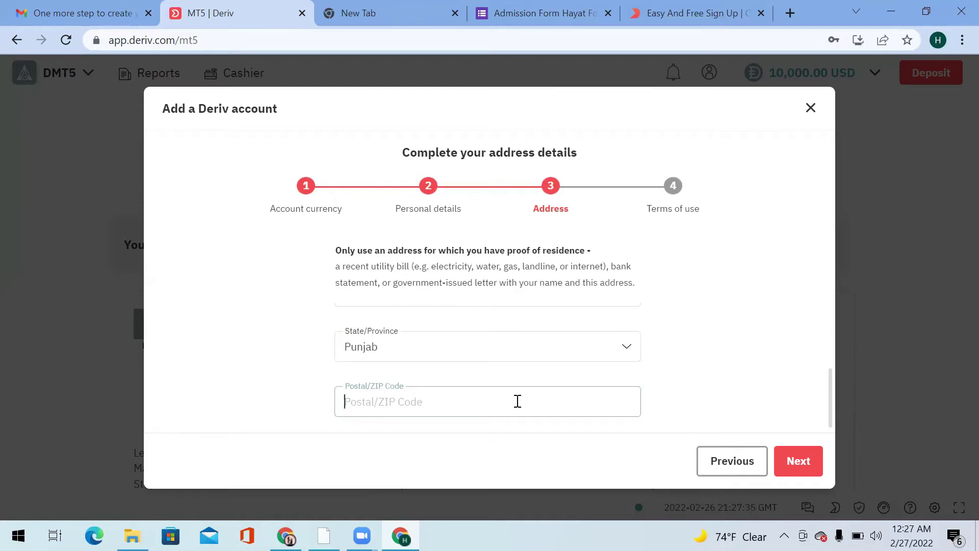
pyautogui.click(625, 349)
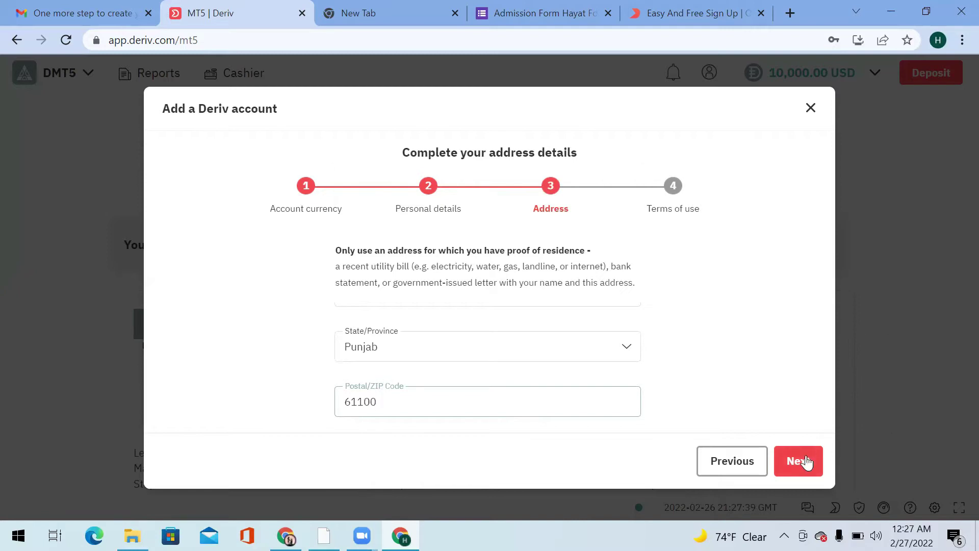
# Dismiss the save-address popup, accept the PEP and terms declarations, and add the USD account.
pyautogui.click(798, 462)
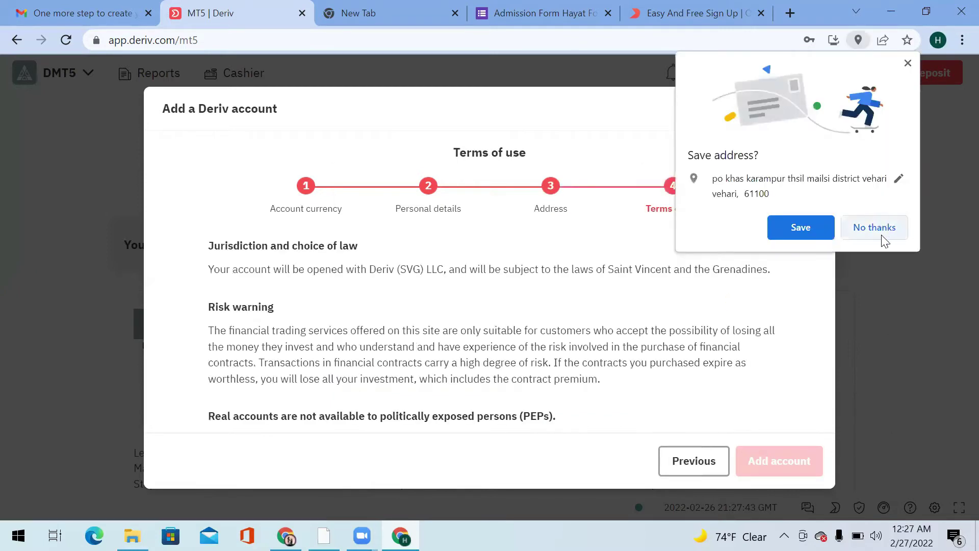
pyautogui.click(878, 225)
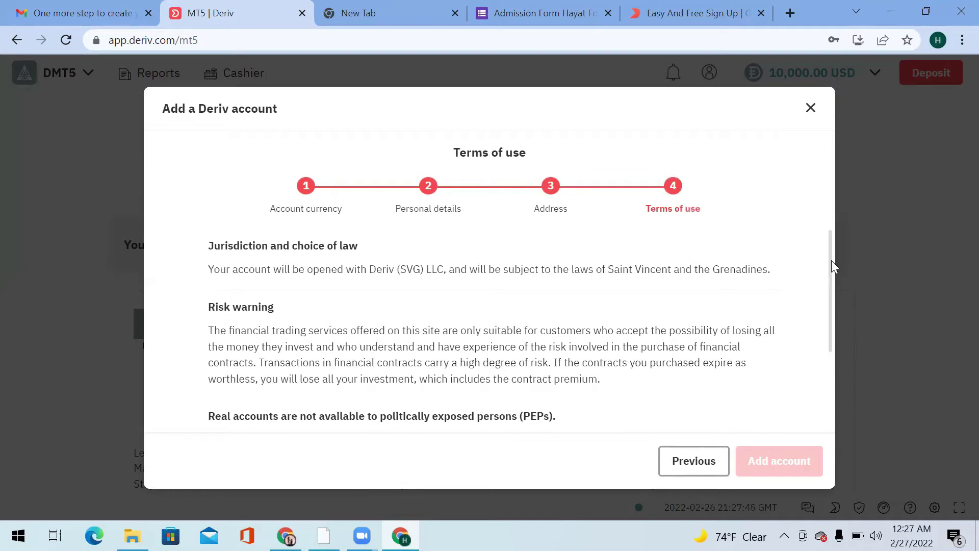
pyautogui.moveTo(832, 282); pyautogui.dragTo(831, 376)
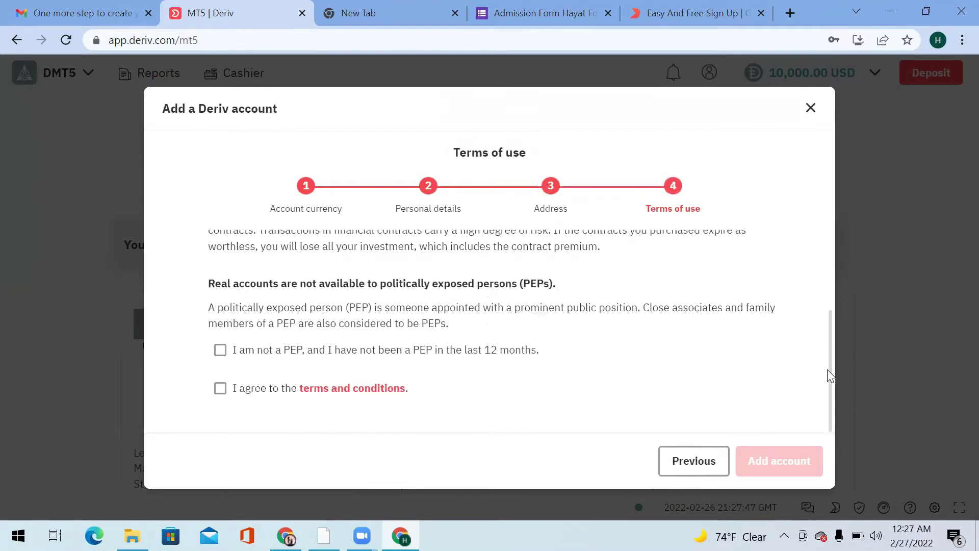
pyautogui.click(221, 351)
pyautogui.click(221, 390)
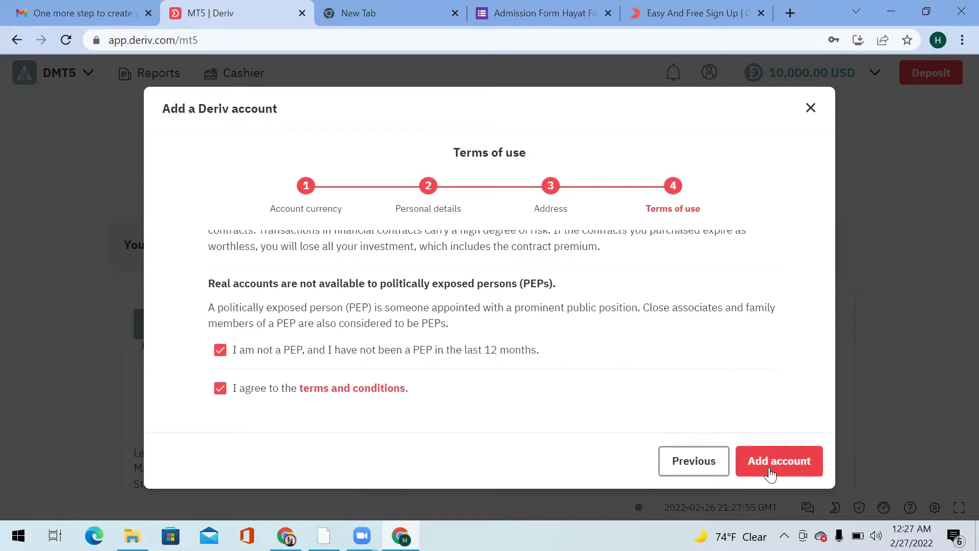
pyautogui.click(771, 474)
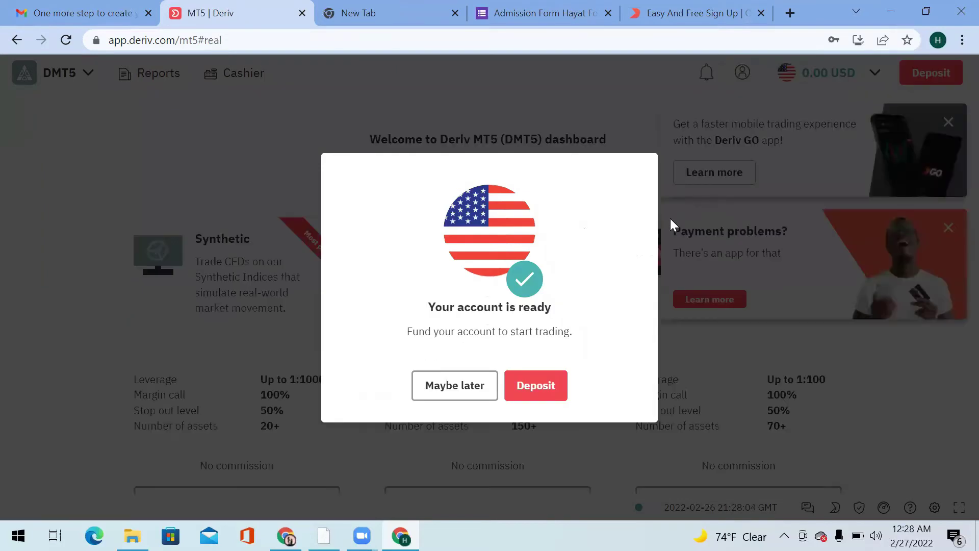
# Skip depositing, close the Deriv GO and payment promo banners, and return to DMT5.
pyautogui.click(456, 394)
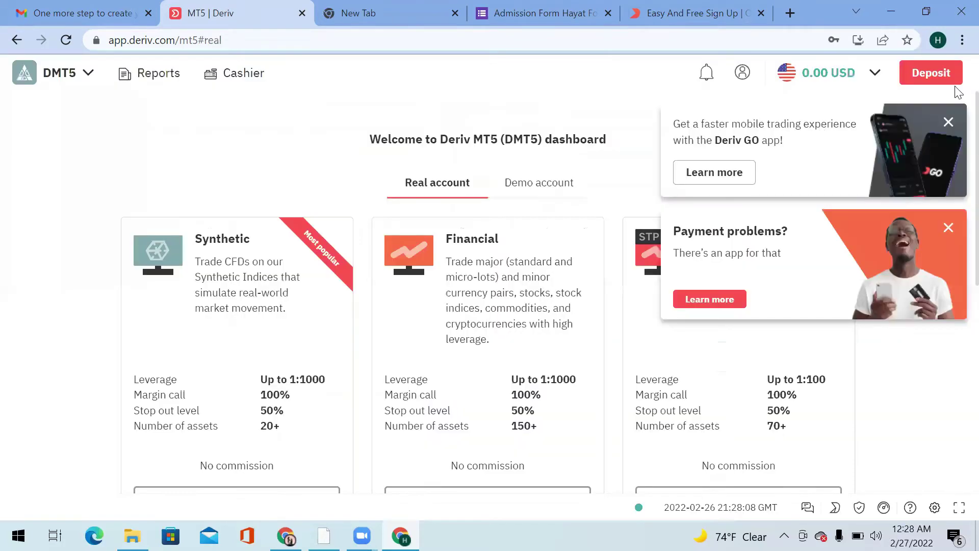
pyautogui.click(948, 123)
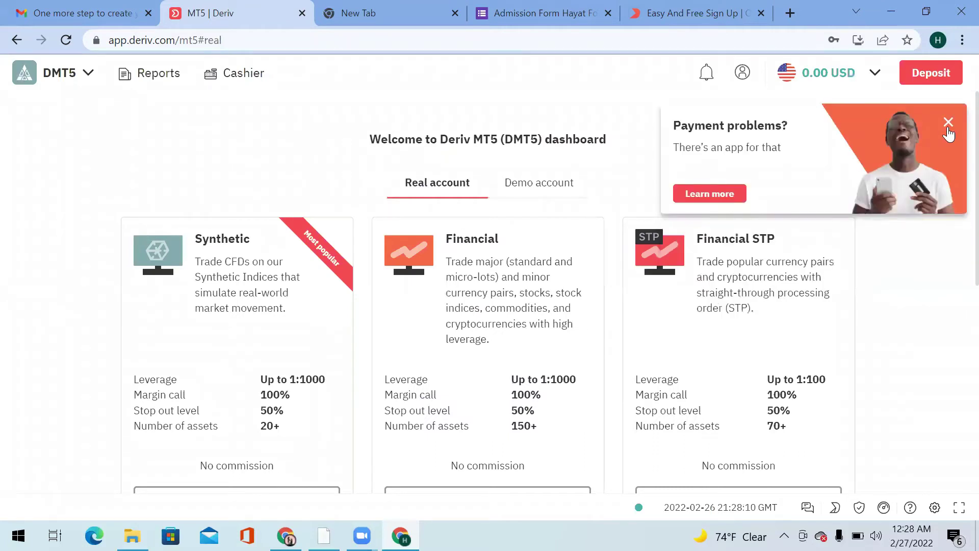
pyautogui.click(948, 124)
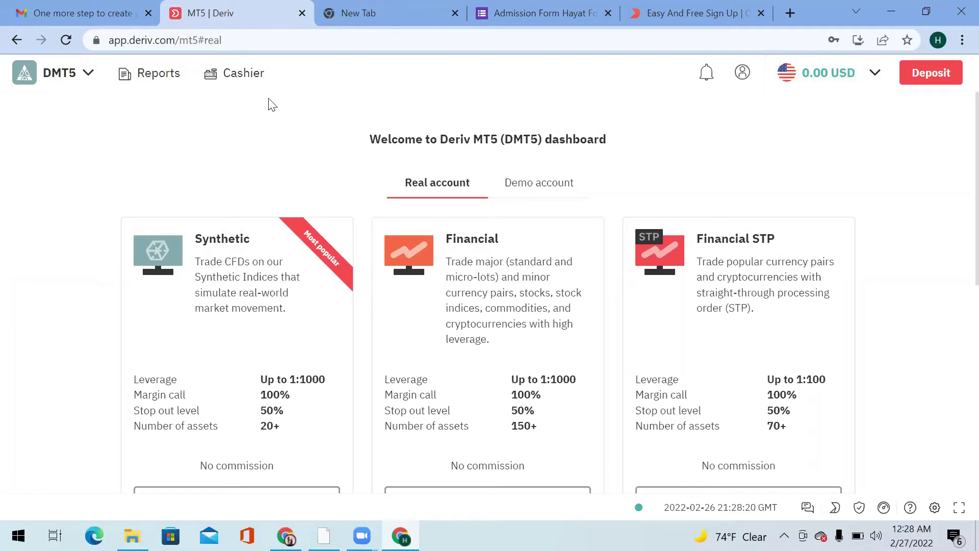
pyautogui.click(85, 82)
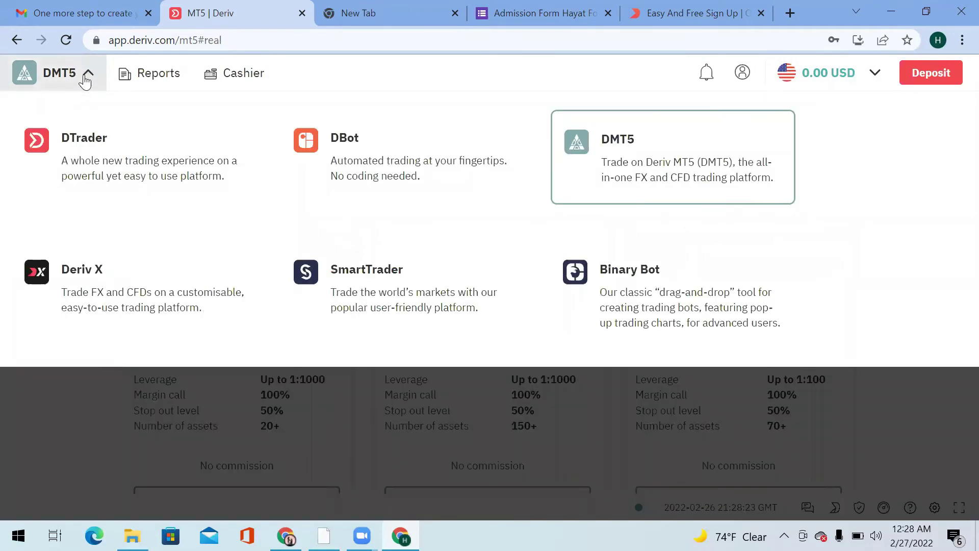
pyautogui.click(603, 157)
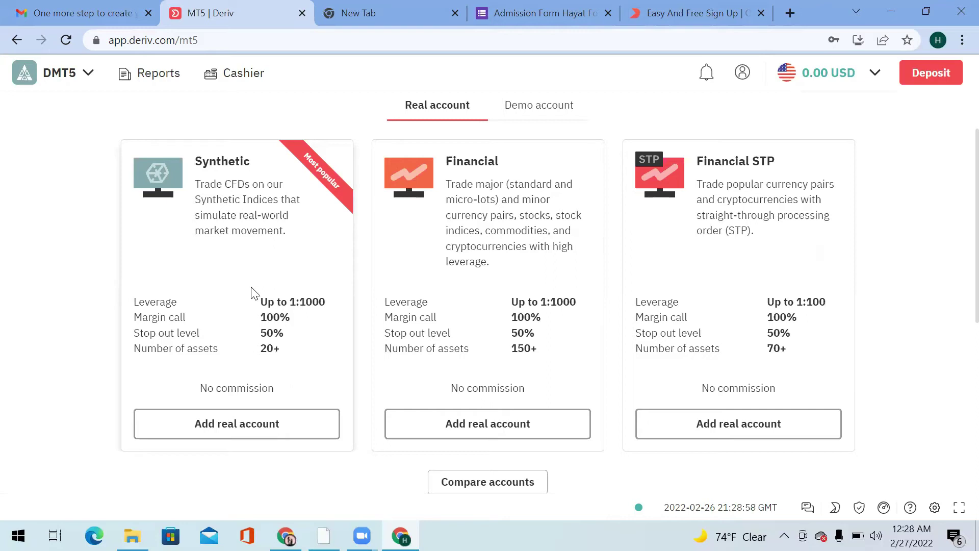
# Add a real Synthetic DMT5 account by creating and submitting a new DMT5 password.
pyautogui.click(249, 433)
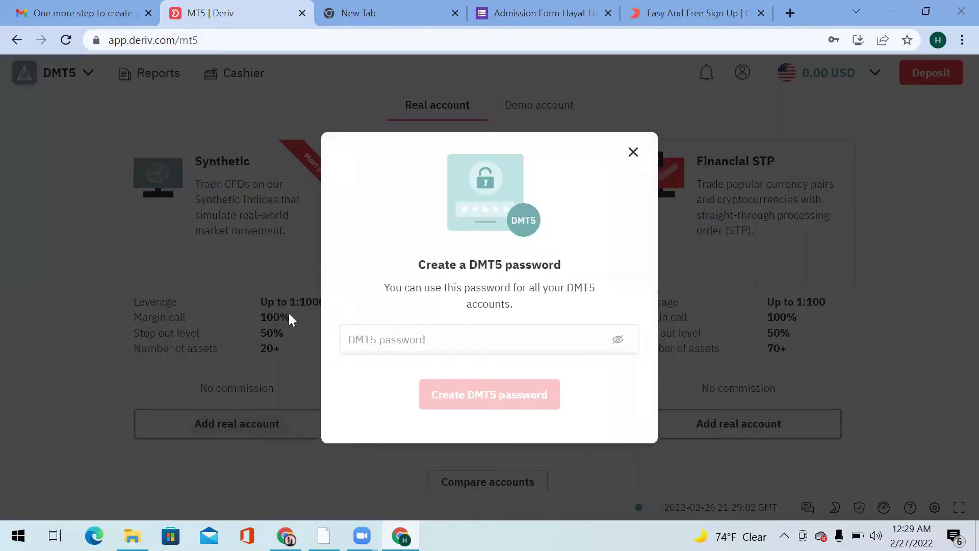
pyautogui.click(482, 349)
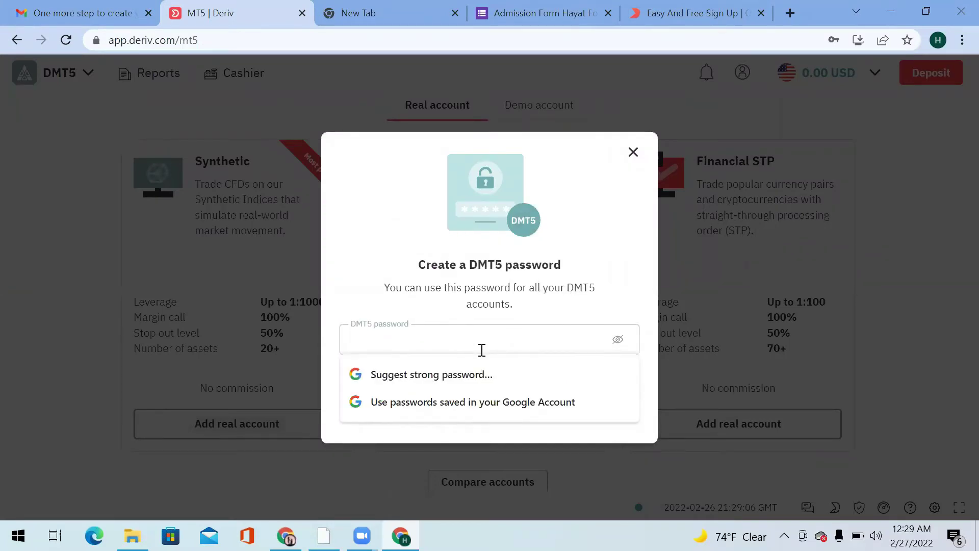
pyautogui.write('••')
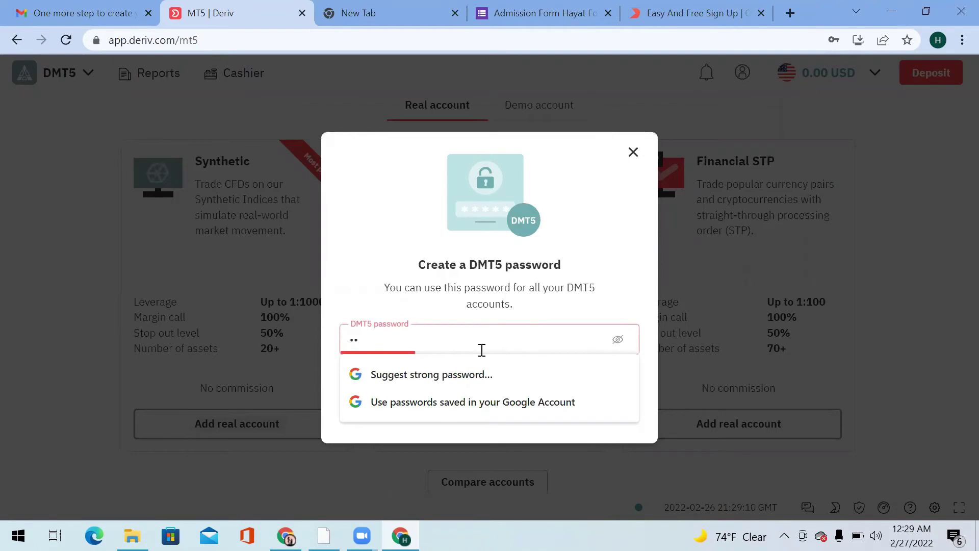
pyautogui.write('••••••••••')
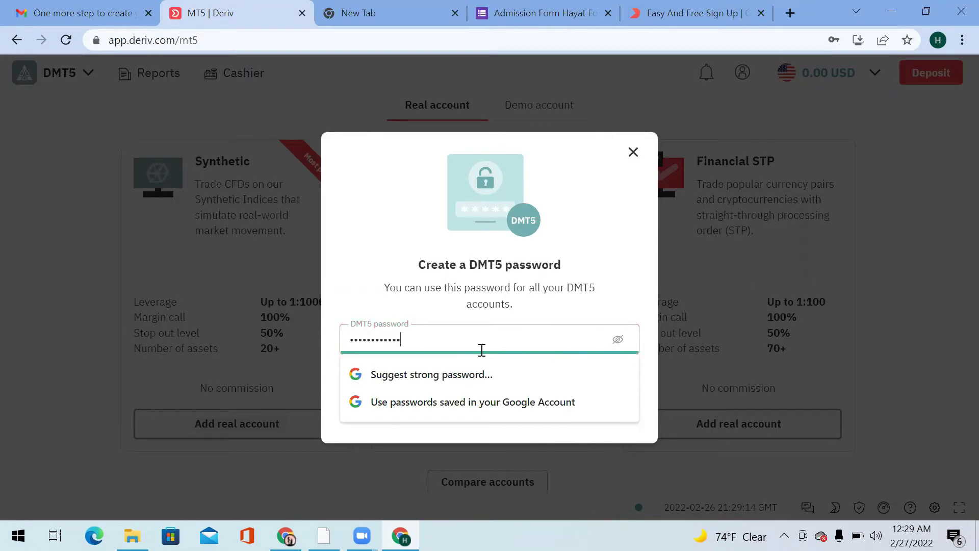
pyautogui.press('Return')
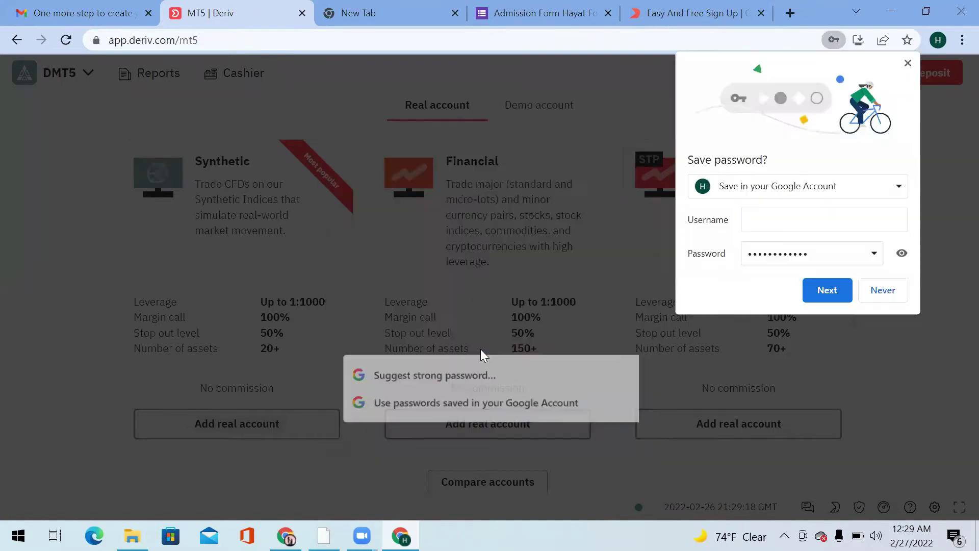
# Decline saving the password, dismiss the success message with Maybe later, and show the Demo account options.
pyautogui.click(882, 290)
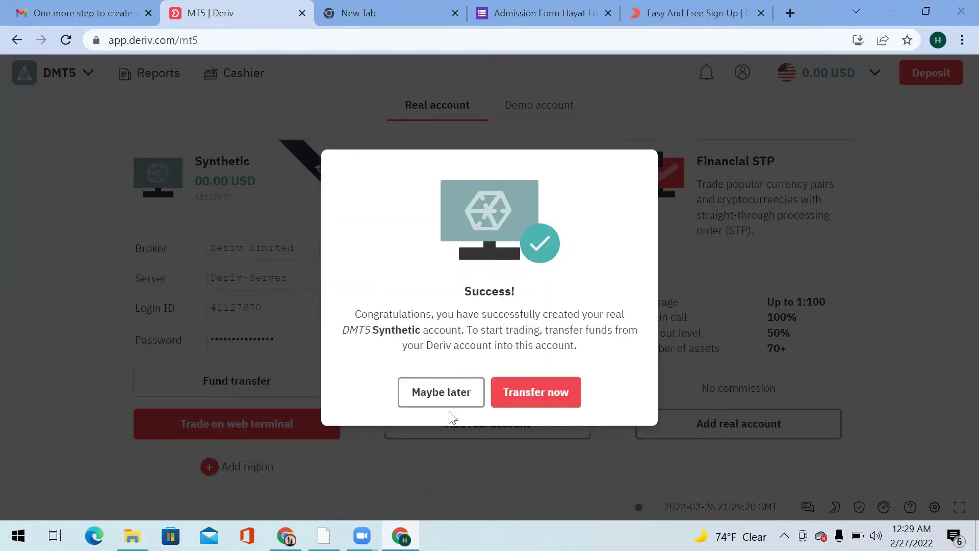
pyautogui.click(434, 400)
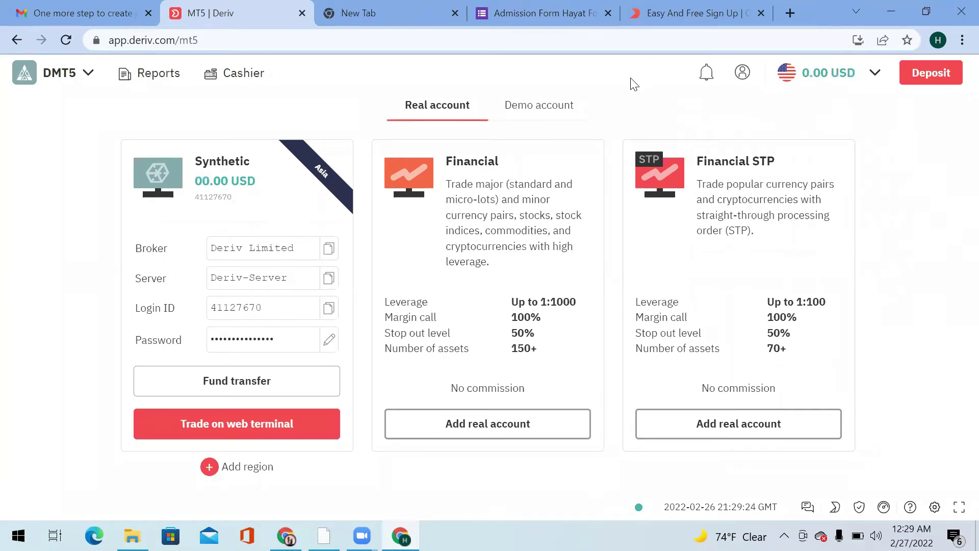
pyautogui.click(527, 110)
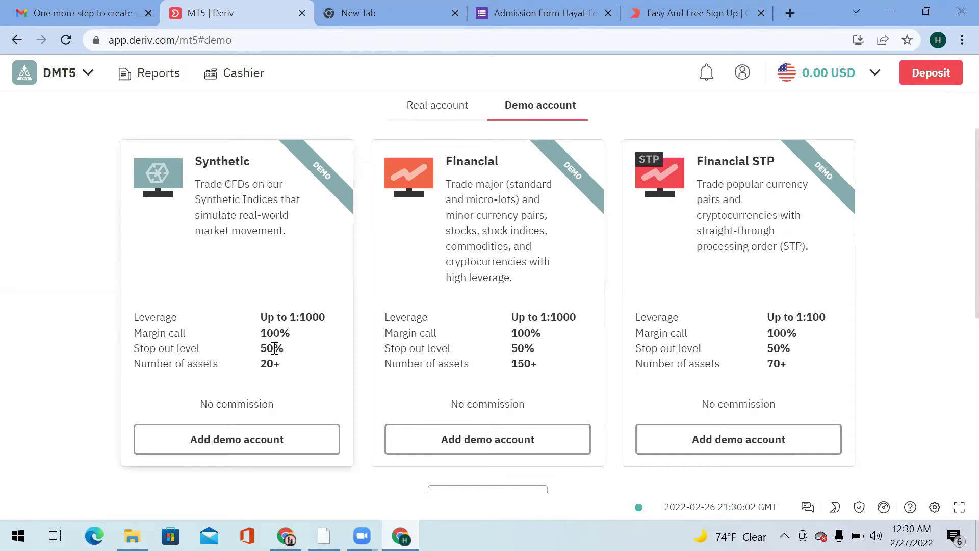
# Create a demo Synthetic DMT5 account using the DMT5 password and dismiss its success message.
pyautogui.click(247, 447)
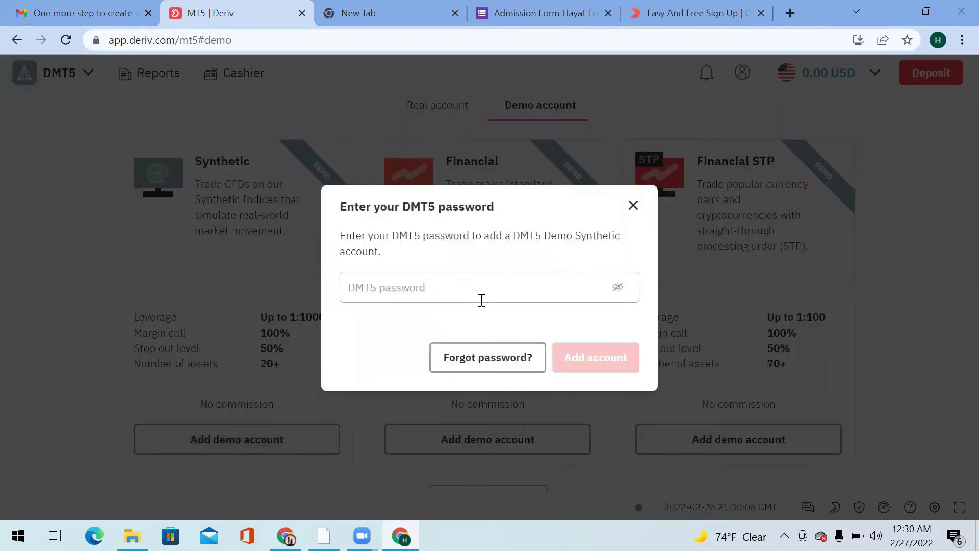
pyautogui.click(481, 299)
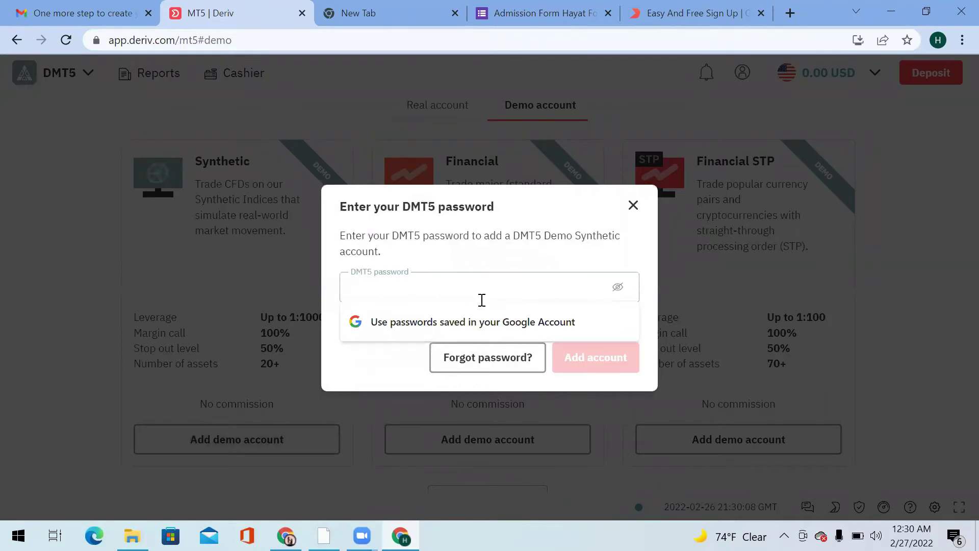
pyautogui.write('••••')
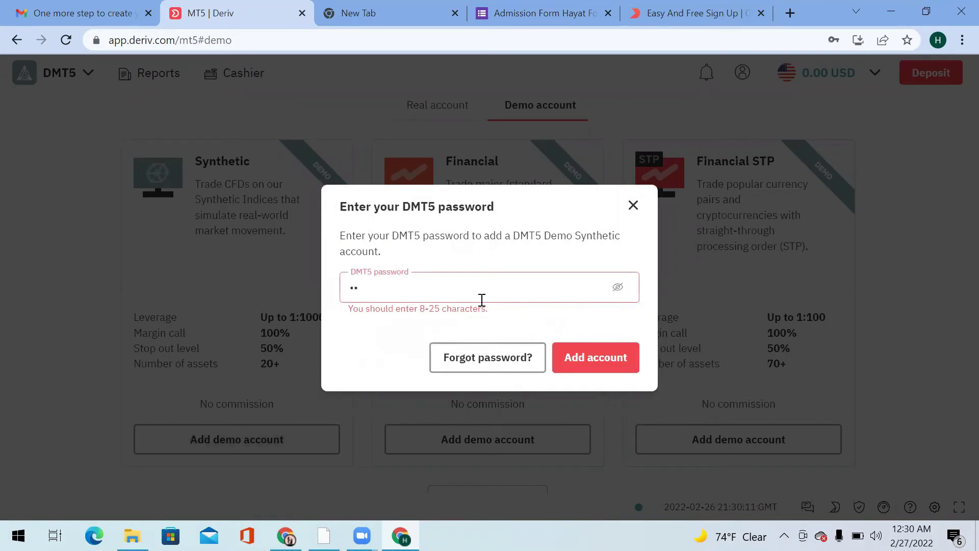
pyautogui.write('••••••••')
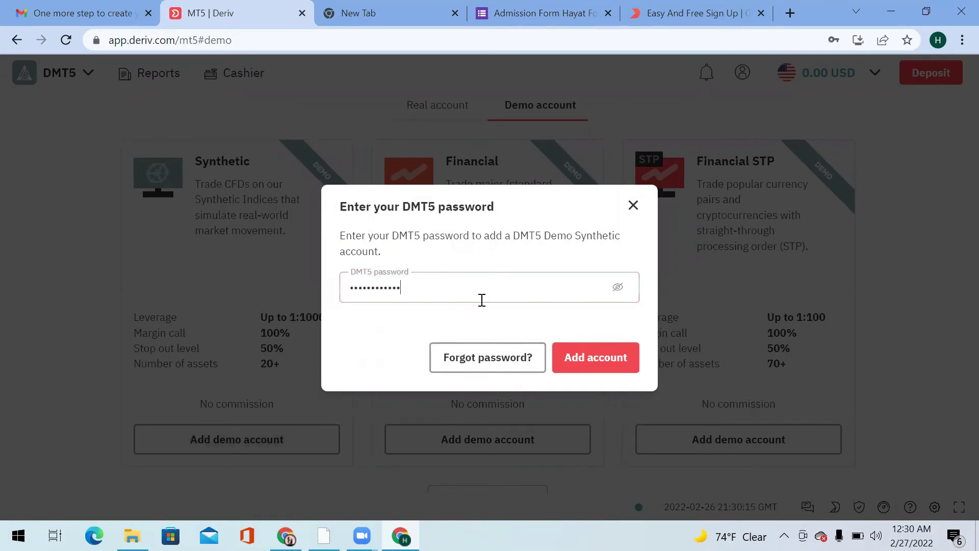
pyautogui.click(601, 363)
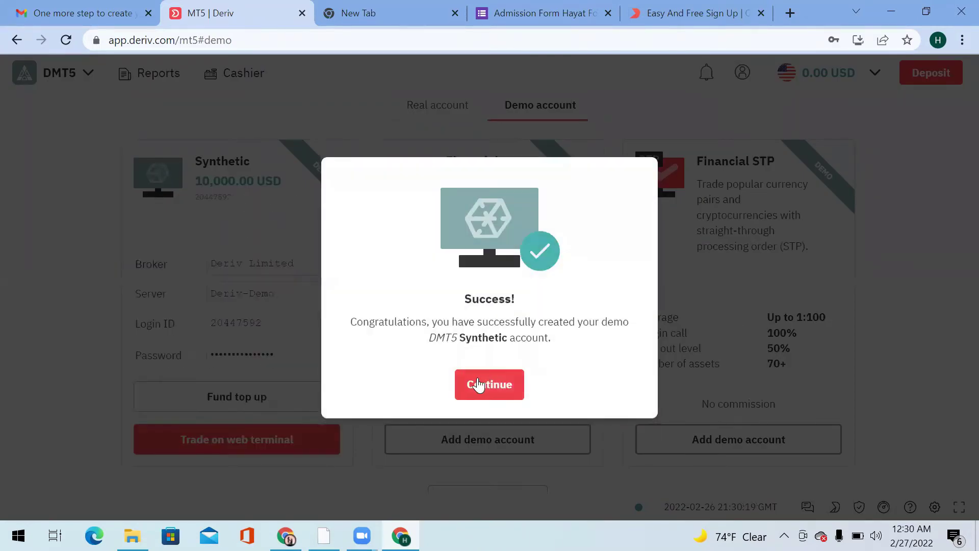
pyautogui.click(478, 383)
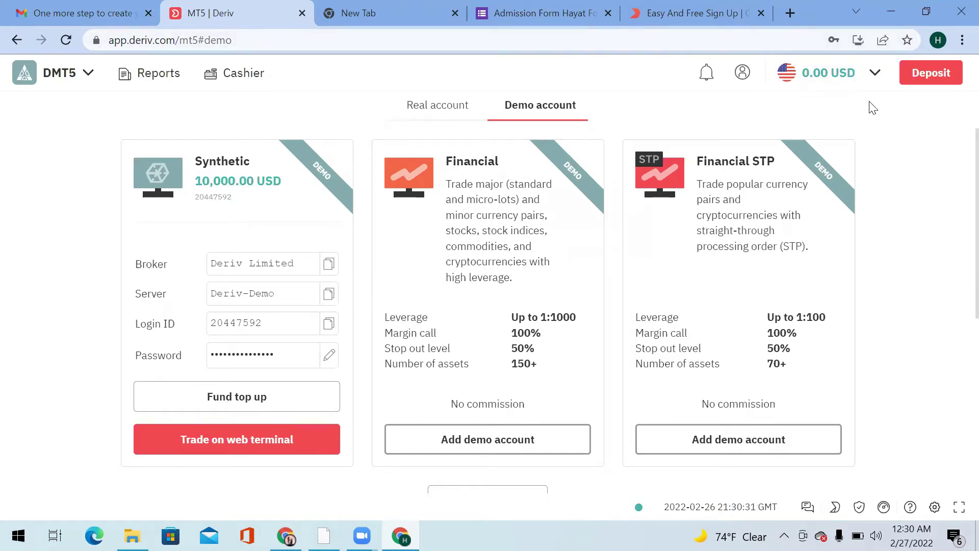
# Close the form tab, circle the real US Dollar account in the balance list, then return to WhatsApp.
pyautogui.click(608, 17)
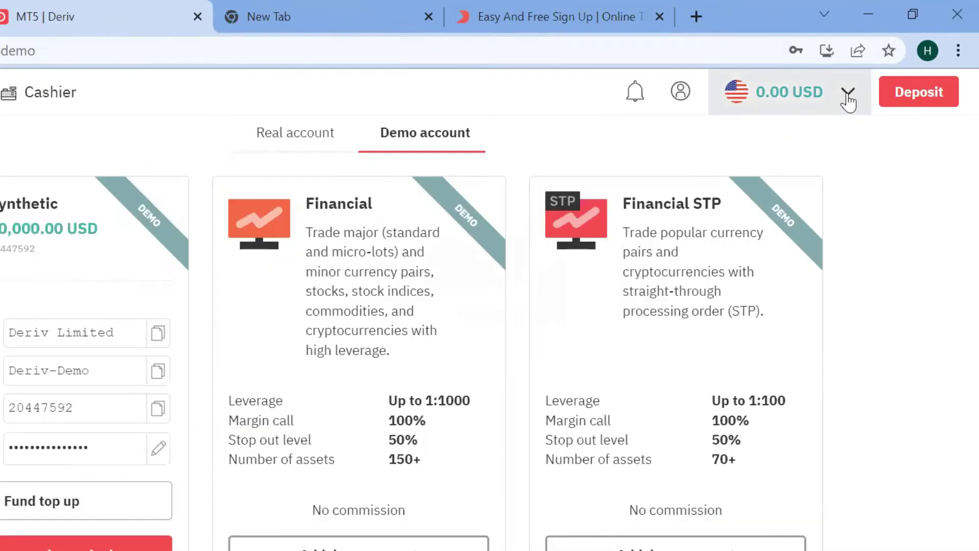
pyautogui.click(848, 97)
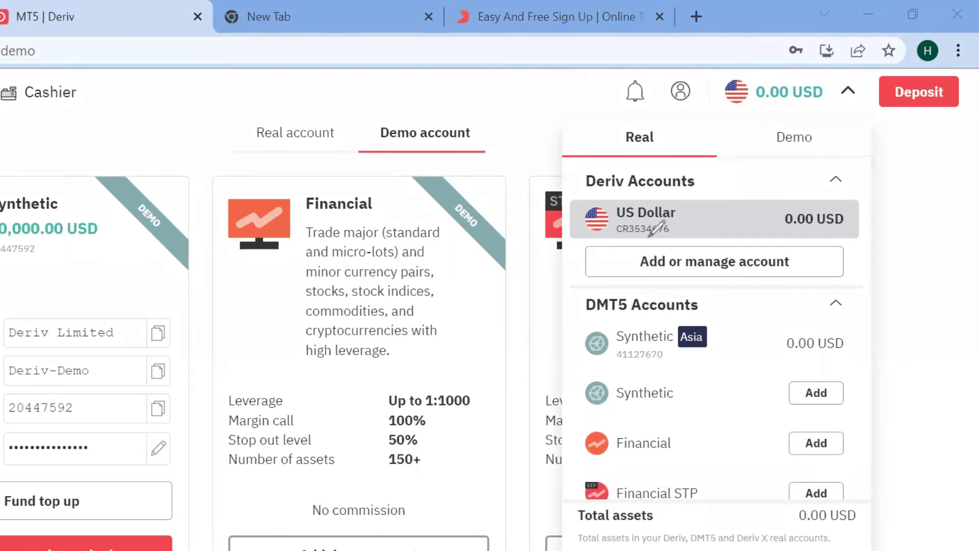
pyautogui.moveTo(659, 235)
pyautogui.mouseDown()
pyautogui.moveTo(599, 227)
pyautogui.moveTo(638, 196)
pyautogui.moveTo(688, 202)
pyautogui.moveTo(683, 236)
pyautogui.moveTo(650, 238)
pyautogui.mouseUp()
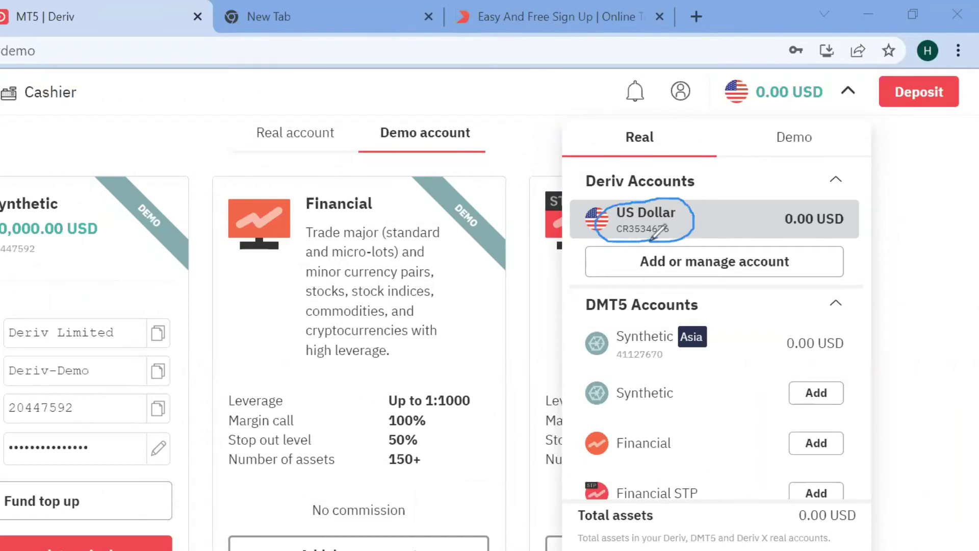
pyautogui.hotkey('ctrl', 'z')
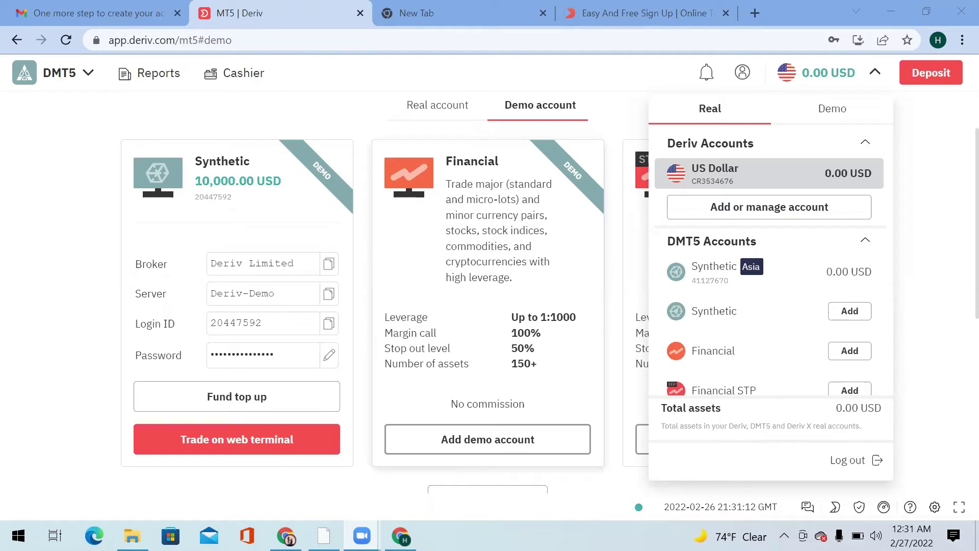
pyautogui.click(324, 536)
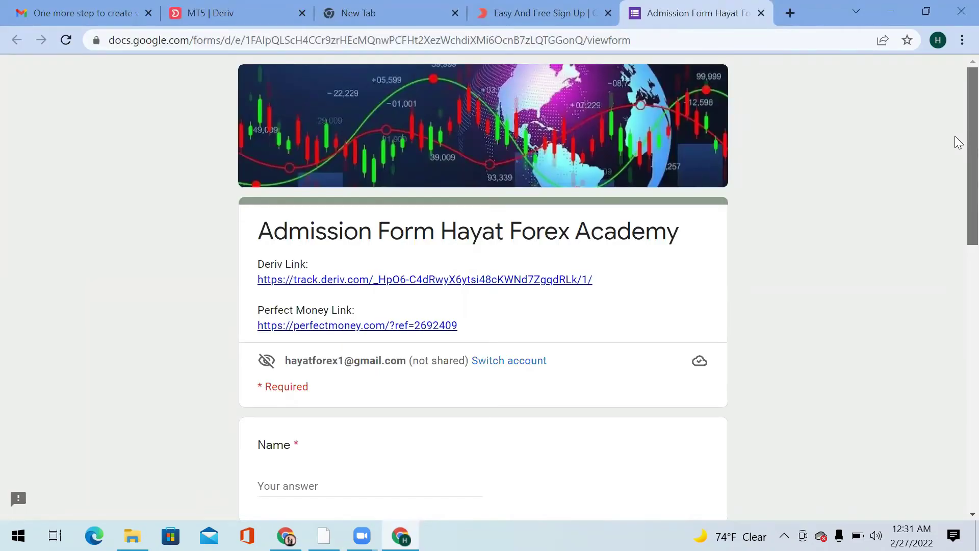
# Fill in the applicant's name and WhatsApp phone number on the admission form.
pyautogui.scroll(-2, 957, 153)
pyautogui.scroll(-3, 957, 185)
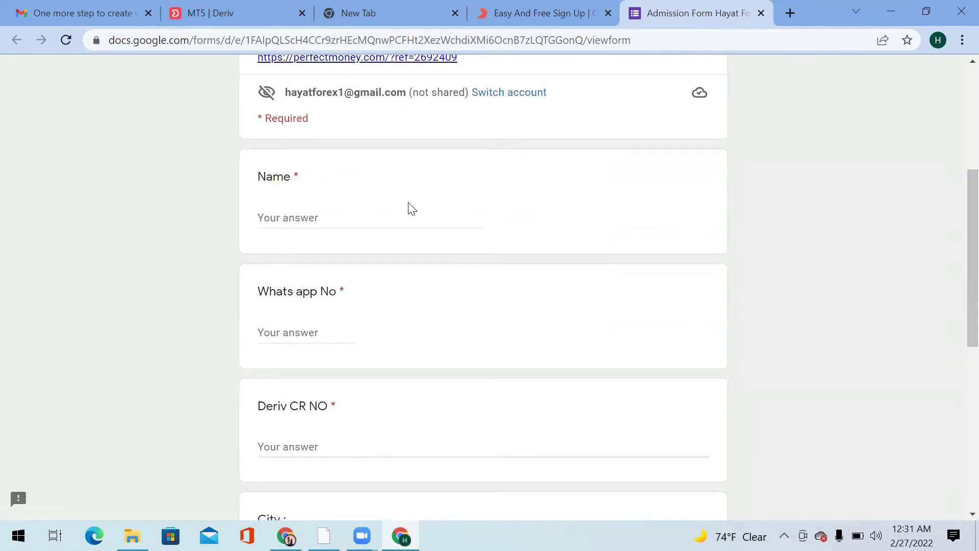
pyautogui.click(352, 219)
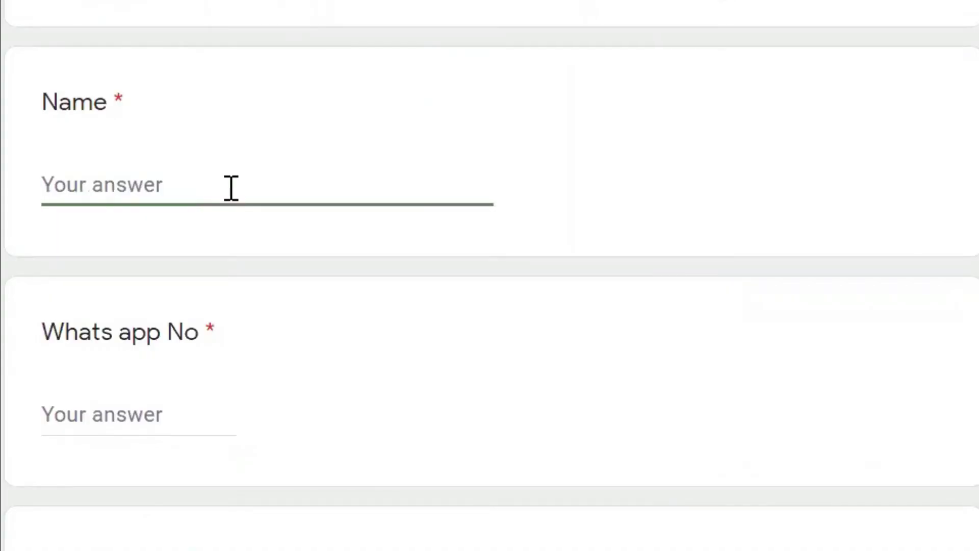
pyautogui.write('Rizwan')
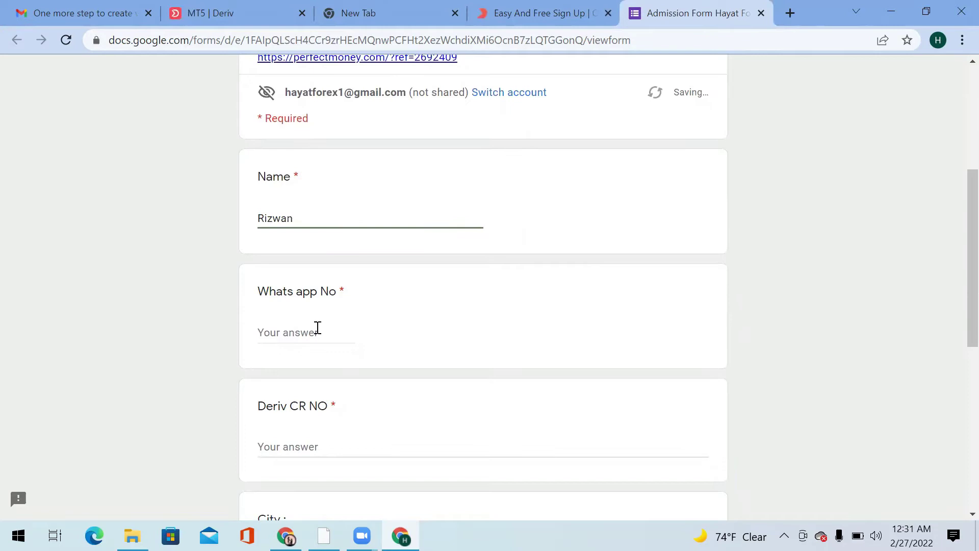
pyautogui.click(161, 405)
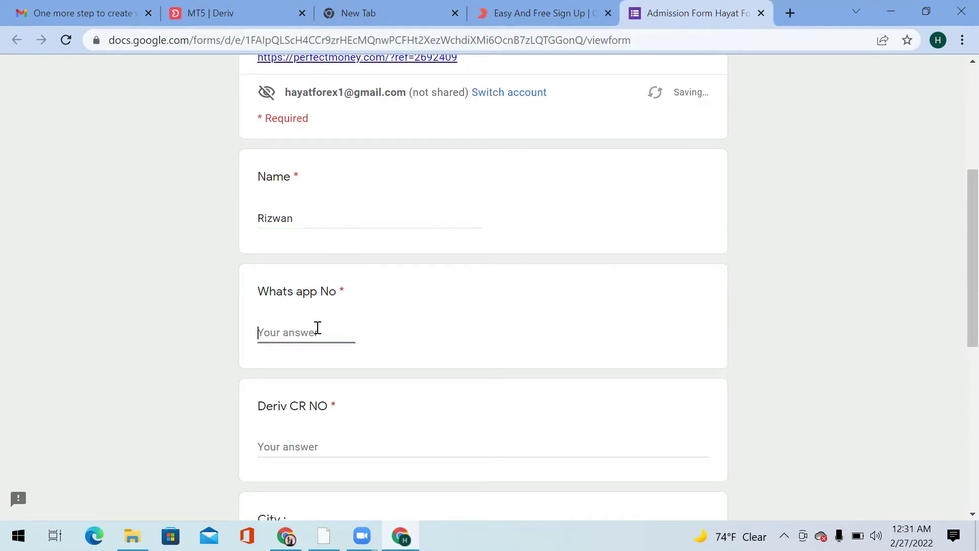
pyautogui.click(322, 448)
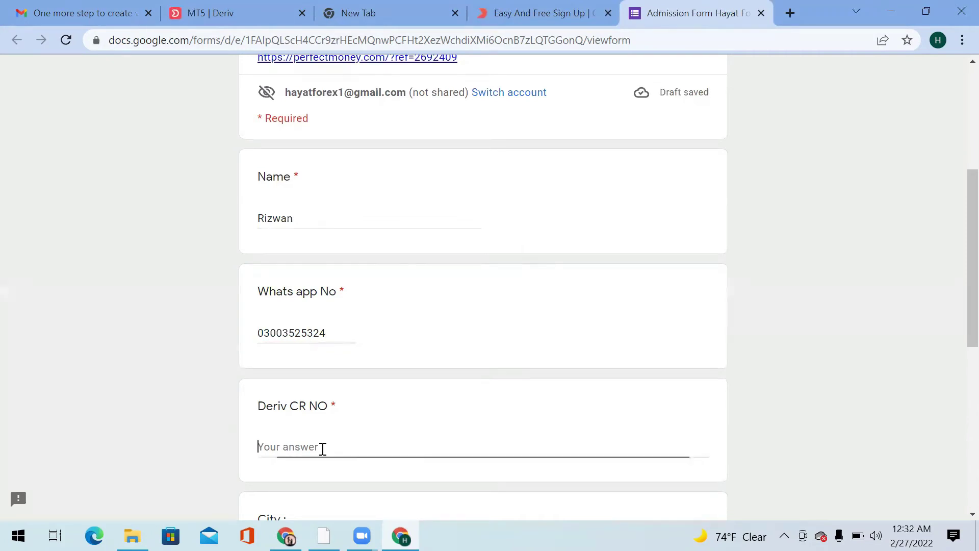
# Return to the Deriv MT5 dashboard and reopen the account list to read the CR number.
pyautogui.click(542, 19)
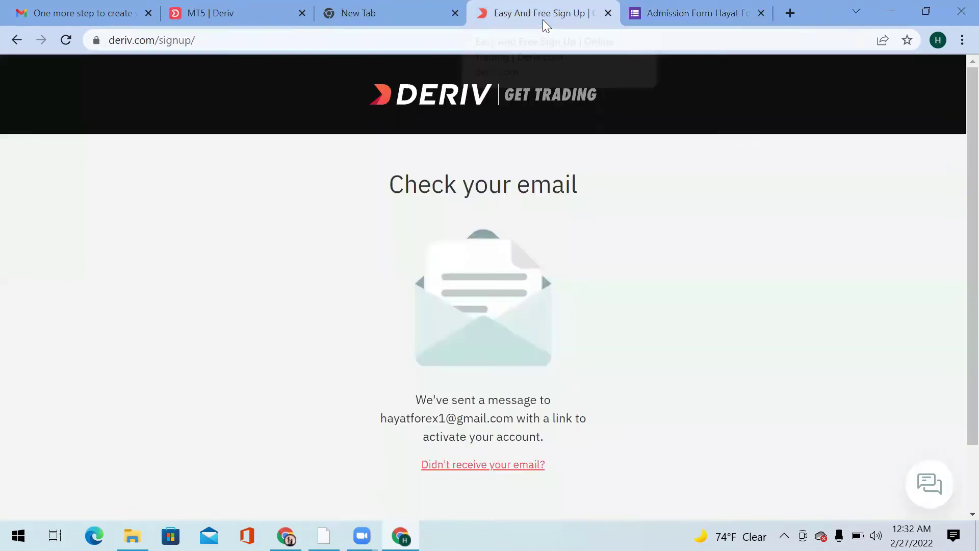
pyautogui.click(247, 7)
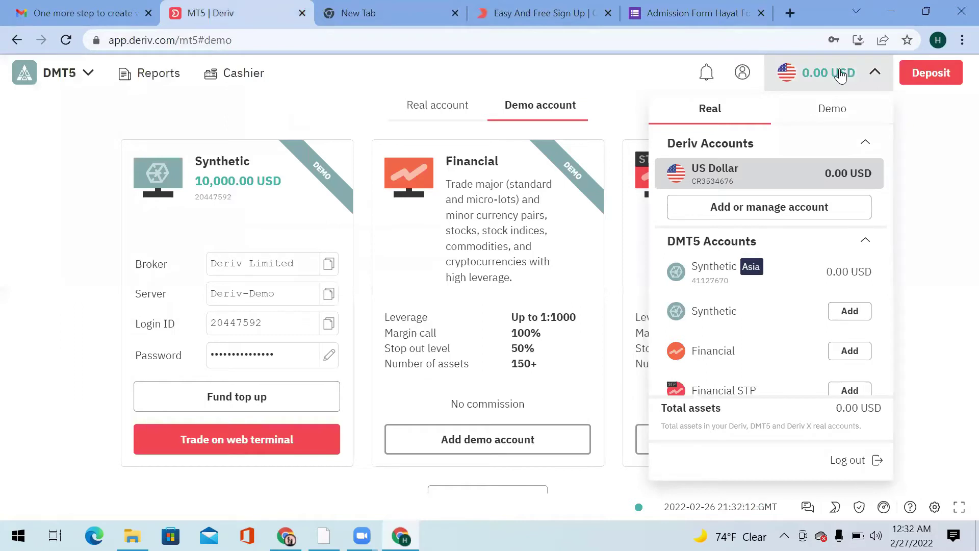
pyautogui.click(864, 76)
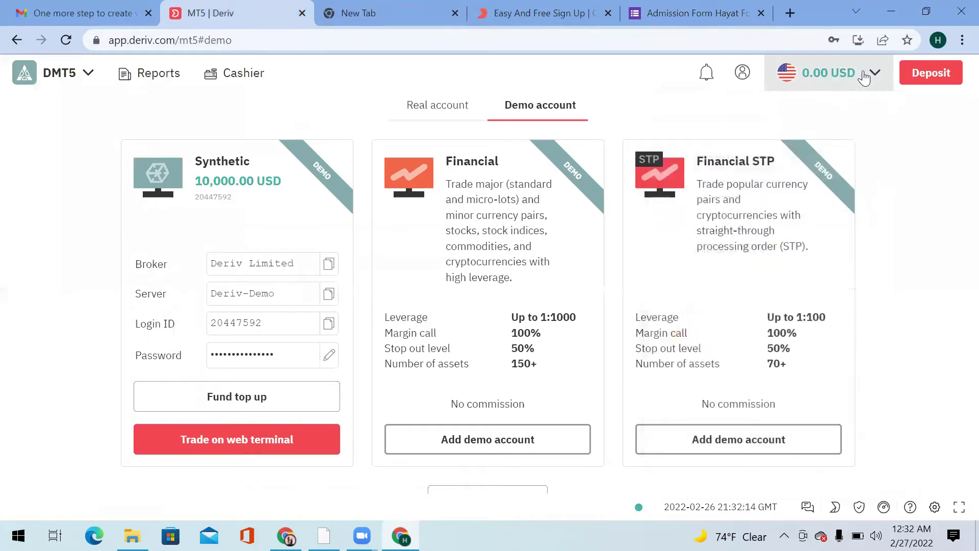
pyautogui.click(864, 76)
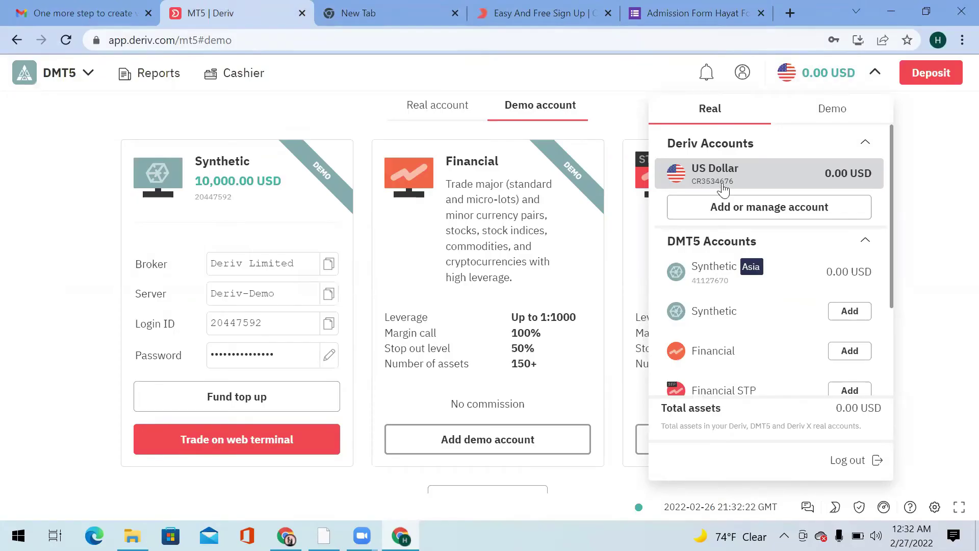
# Enter the Deriv CR account number in the admission form's Deriv CR NO field.
pyautogui.click(704, 15)
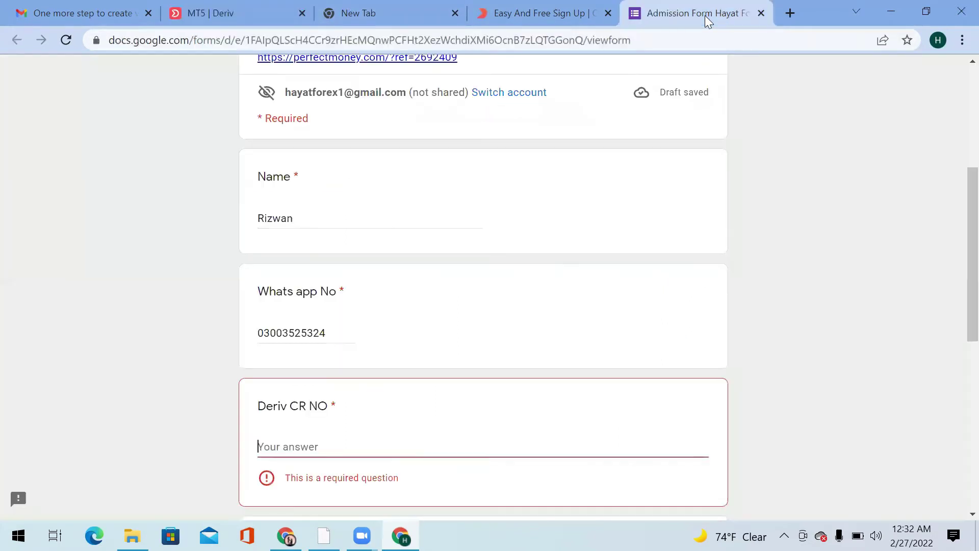
pyautogui.click(352, 436)
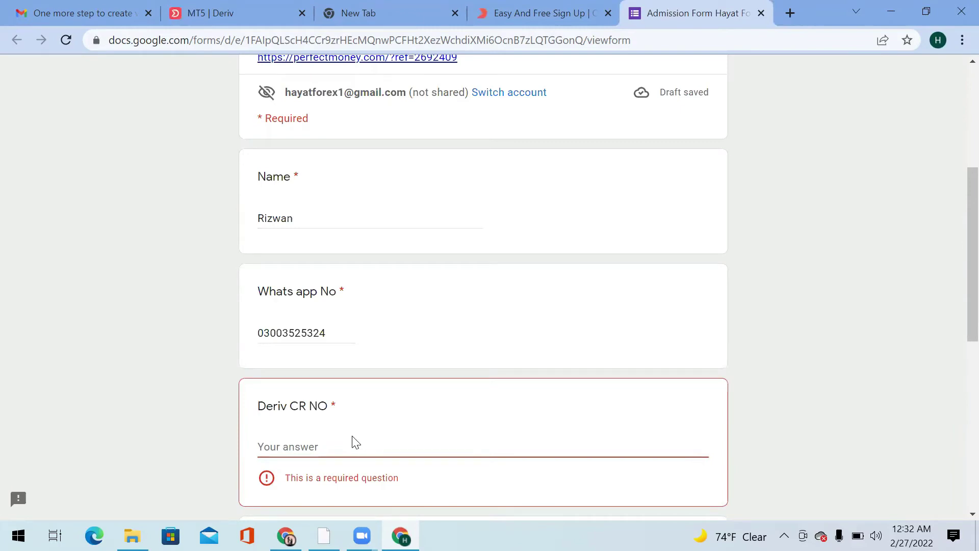
pyautogui.click(342, 448)
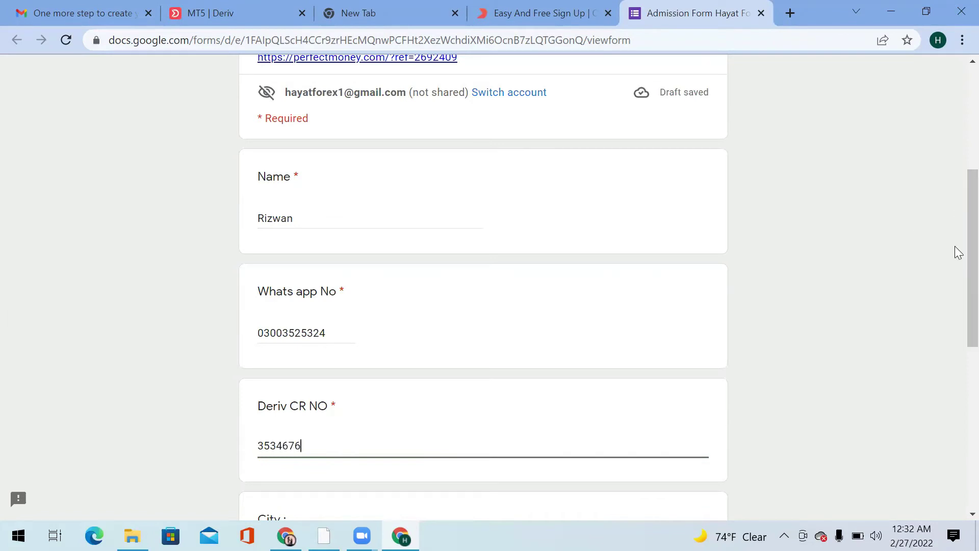
pyautogui.moveTo(956, 270); pyautogui.dragTo(955, 341)
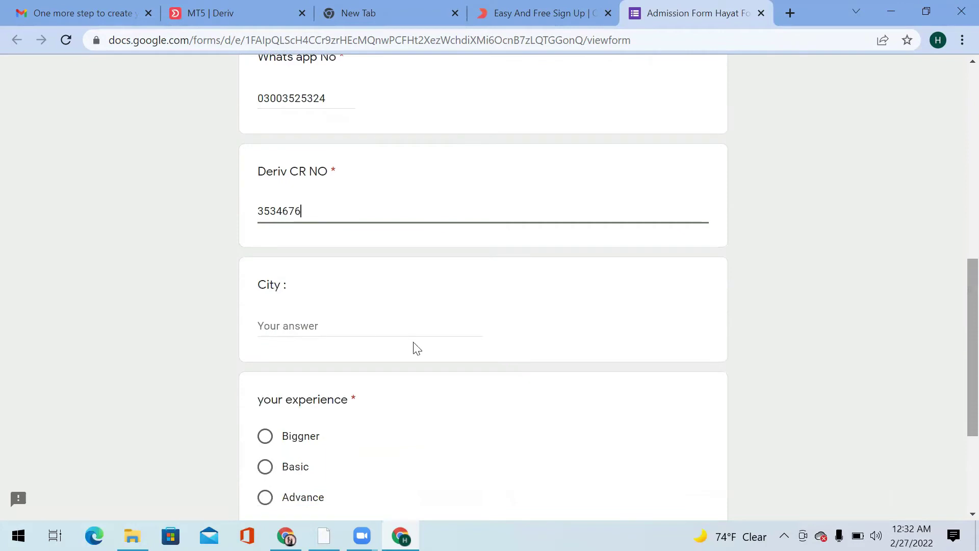
# Fill in the city, choose Biggner as the experience level, and submit the form.
pyautogui.click(308, 319)
pyautogui.write('Karampur')
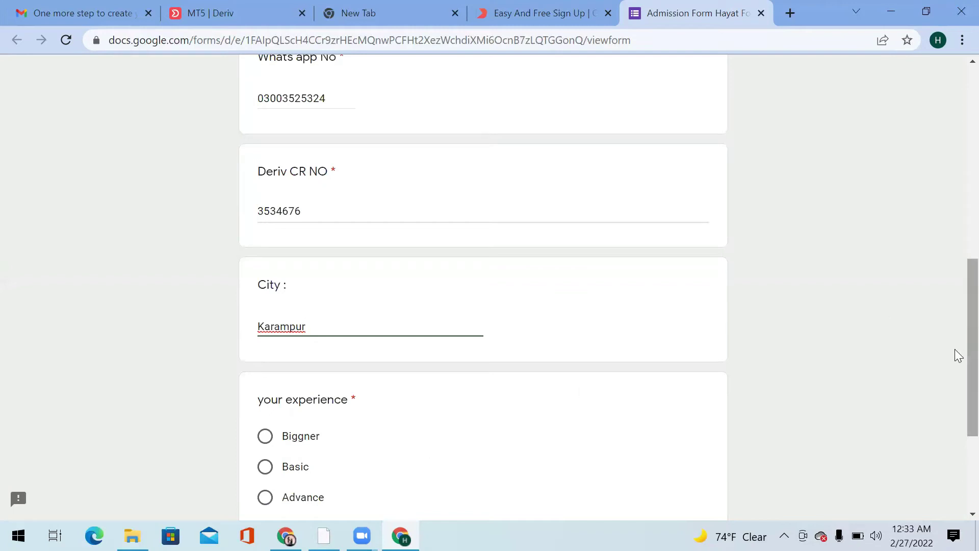
pyautogui.scroll(-2, 959, 367)
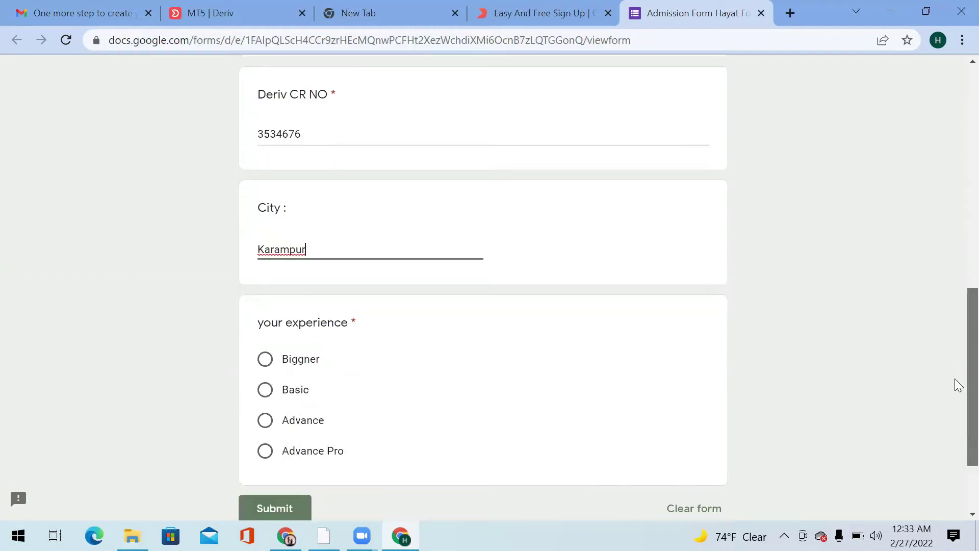
pyautogui.scroll(1, 958, 377)
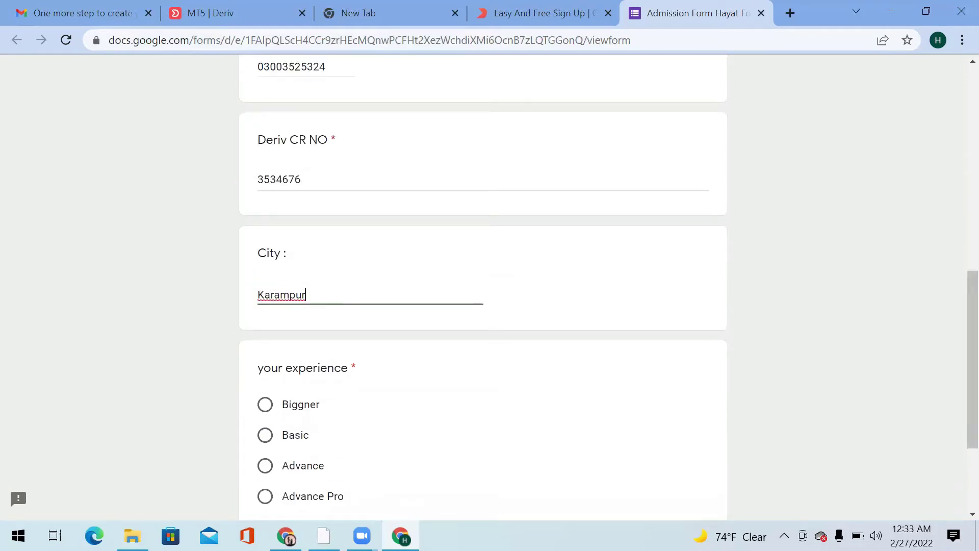
pyautogui.click(284, 403)
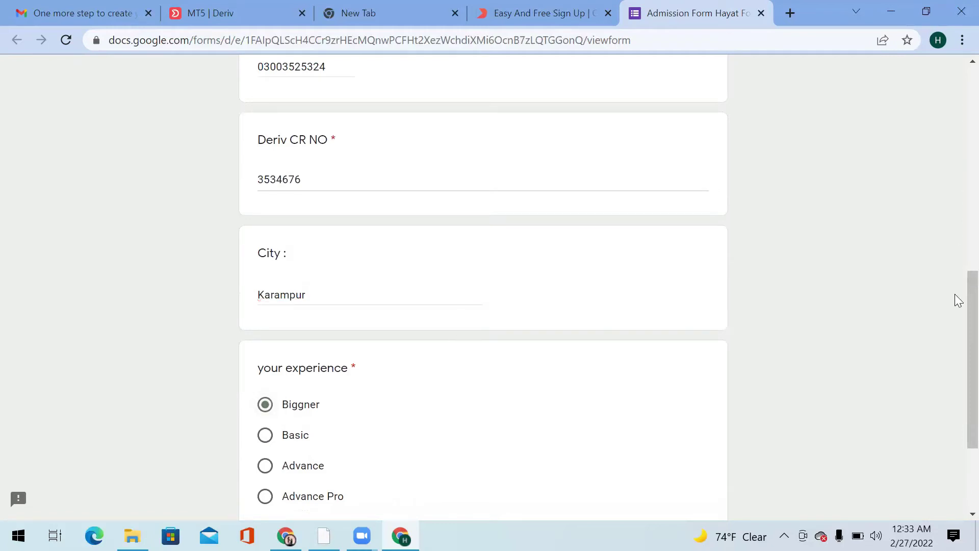
pyautogui.scroll(-3, 958, 378)
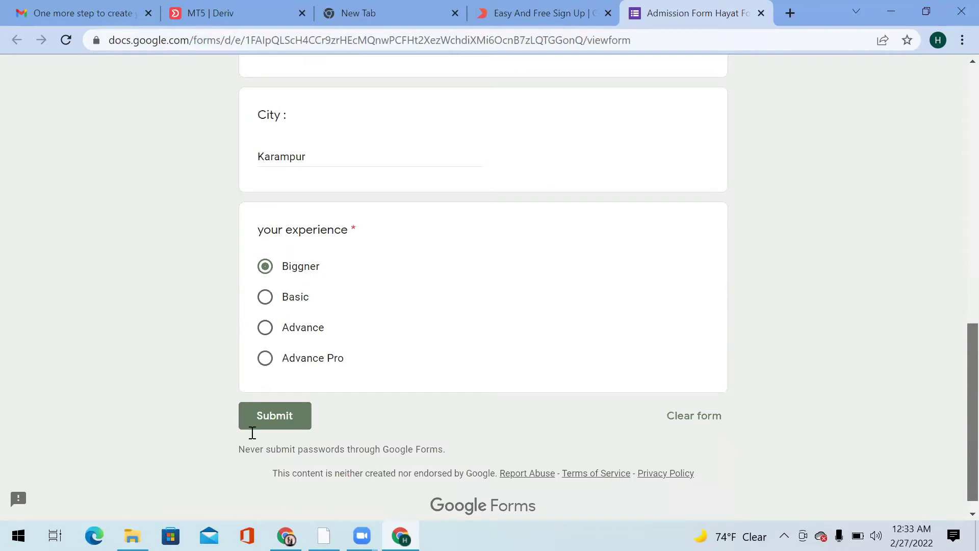
pyautogui.click(270, 401)
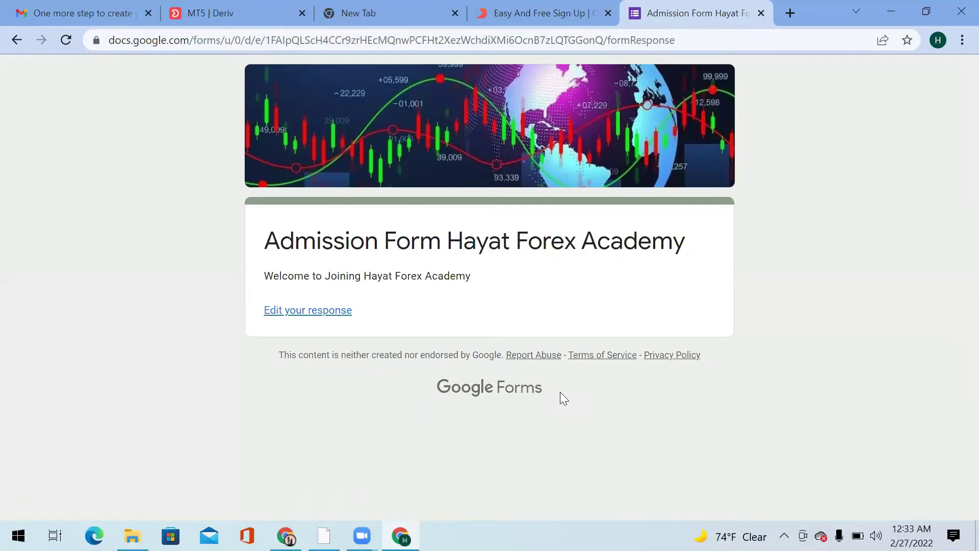
# Open the admission form link shared in the WhatsApp chat.
pyautogui.click(323, 535)
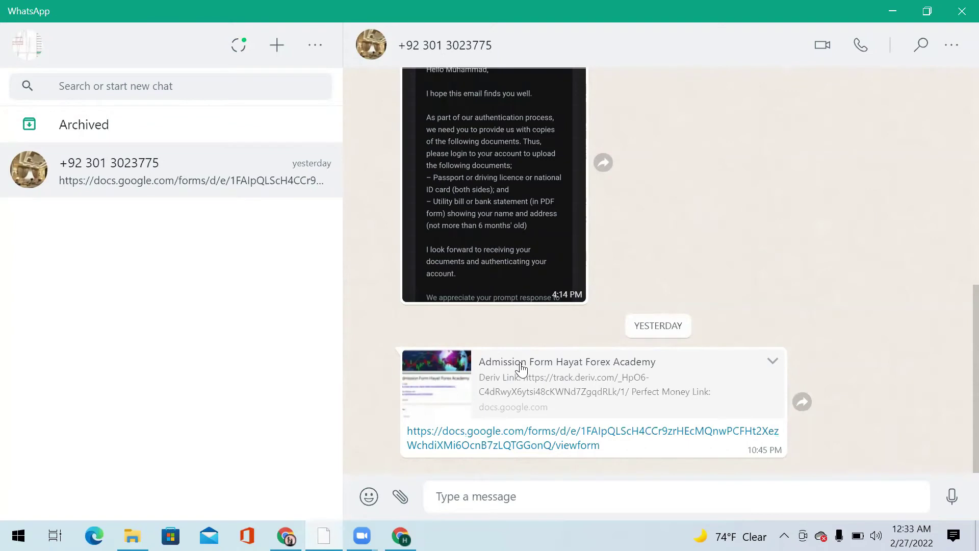
pyautogui.click(496, 446)
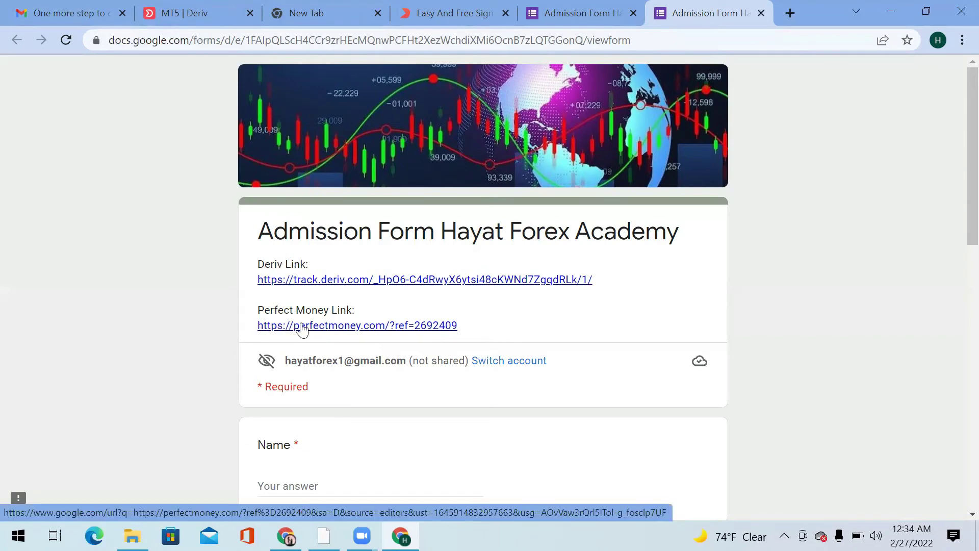
# Follow the form's Perfect Money referral link to the Signup page.
pyautogui.click(302, 326)
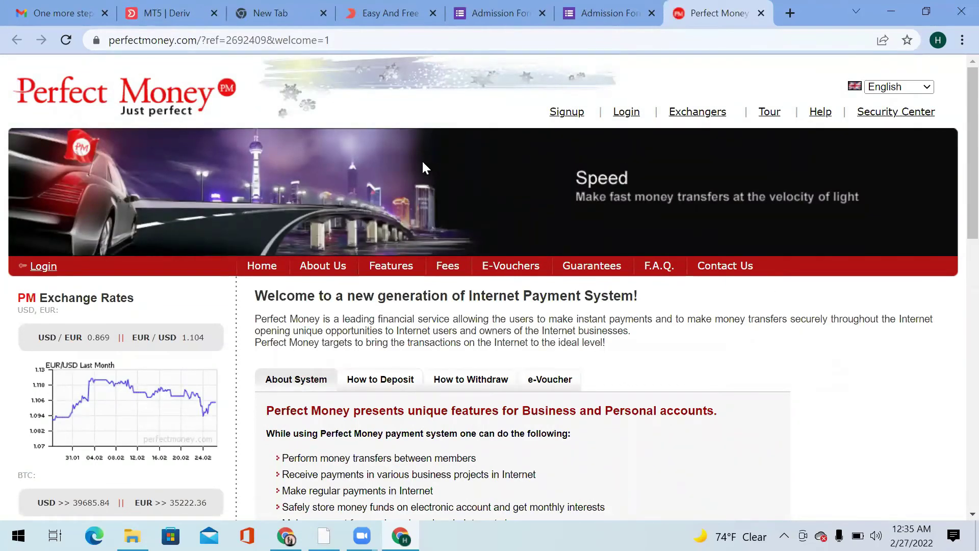
pyautogui.click(556, 117)
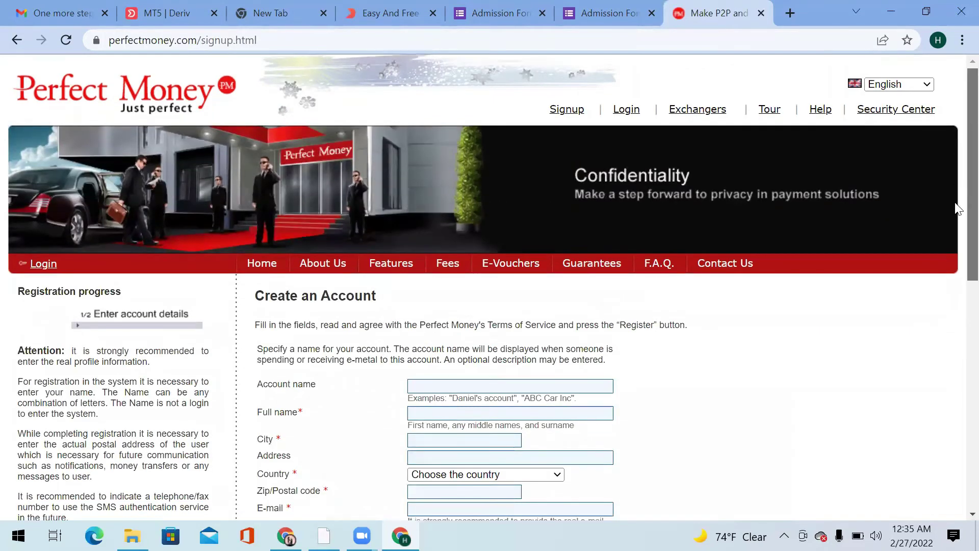
pyautogui.scroll(-3, 829, 230)
# Enter the account name, full name, city and postal address in the Create an Account form.
pyautogui.click(533, 204)
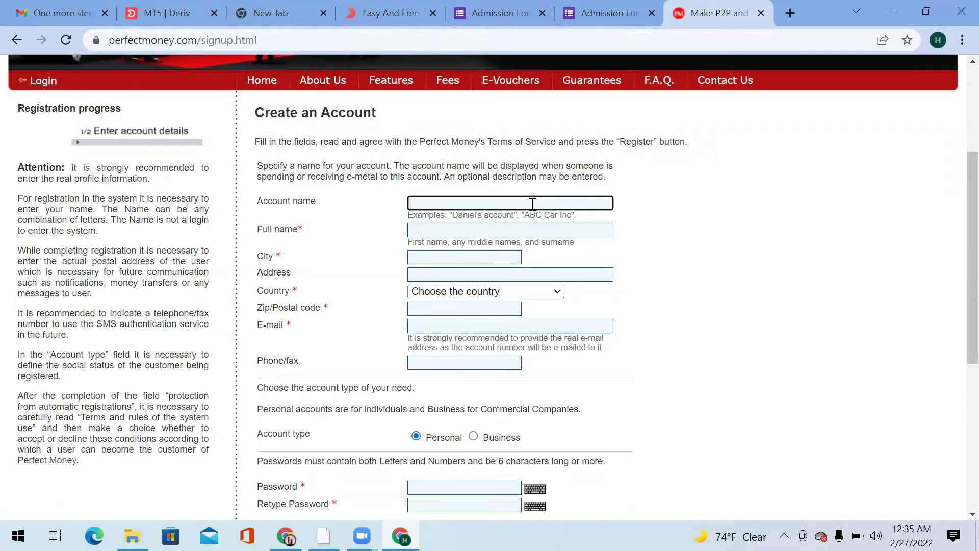
pyautogui.write('Rizwaan')
pyautogui.click(463, 233)
pyautogui.write('Rizwwan')
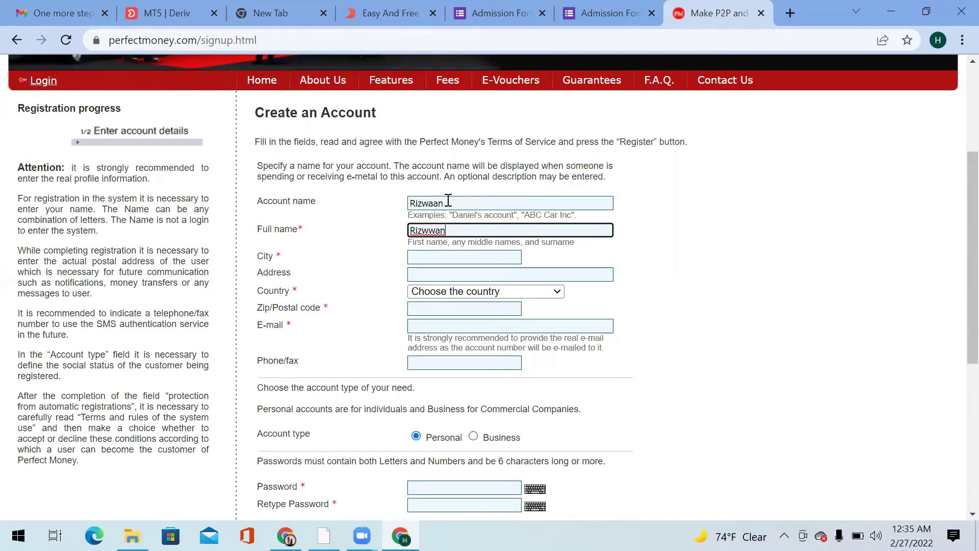
pyautogui.click(443, 258)
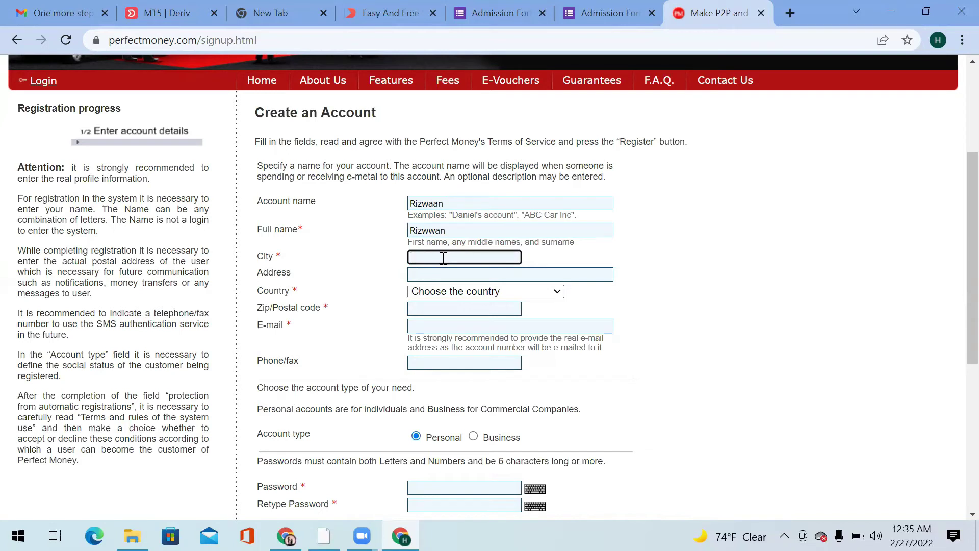
pyautogui.write('Vehari')
pyautogui.click(525, 273)
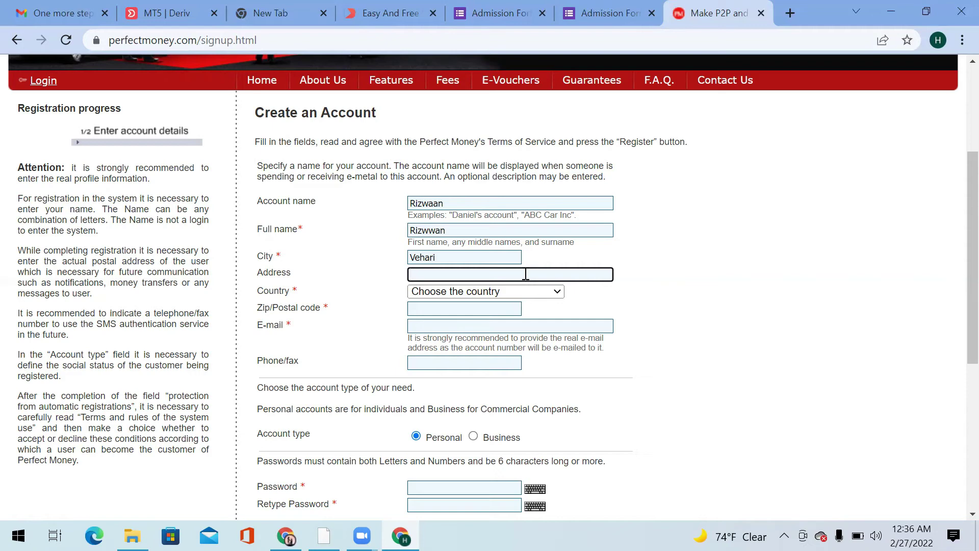
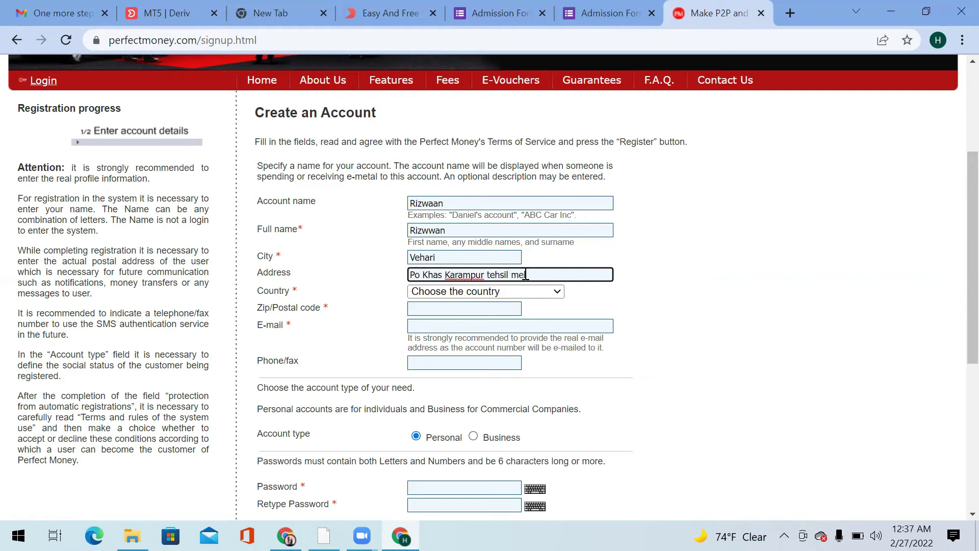
# Choose Pakistan as the country and enter the postal code.
pyautogui.press('Tab')
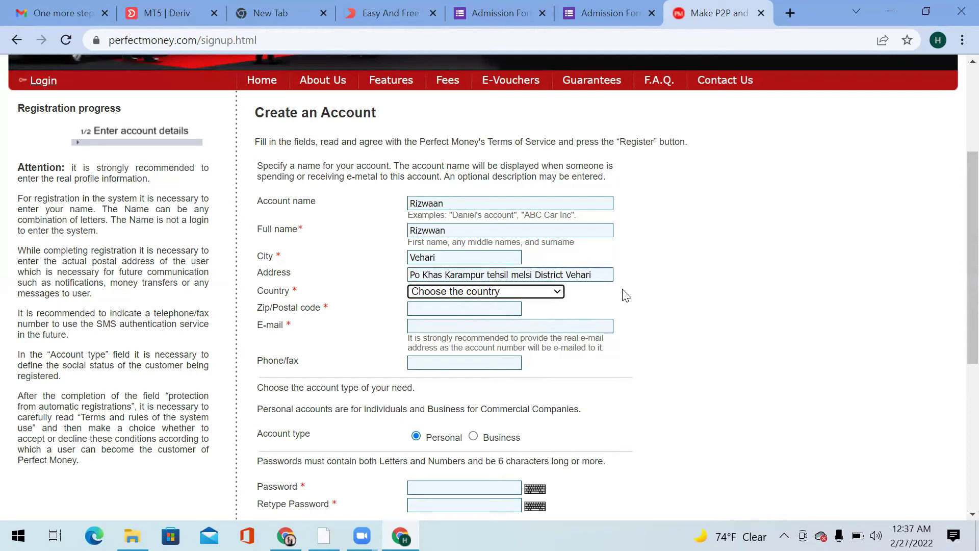
pyautogui.click(558, 292)
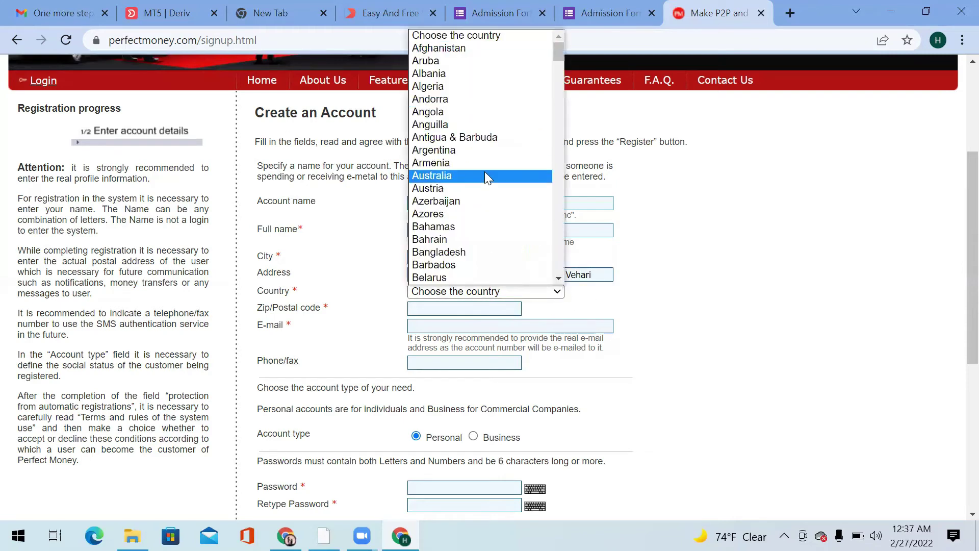
pyautogui.press('p')
pyautogui.click(439, 278)
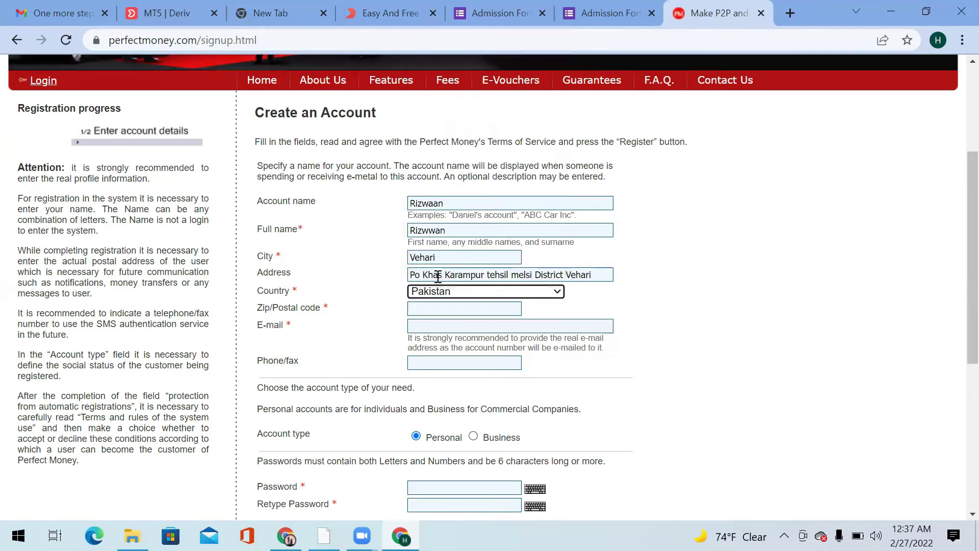
pyautogui.click(444, 301)
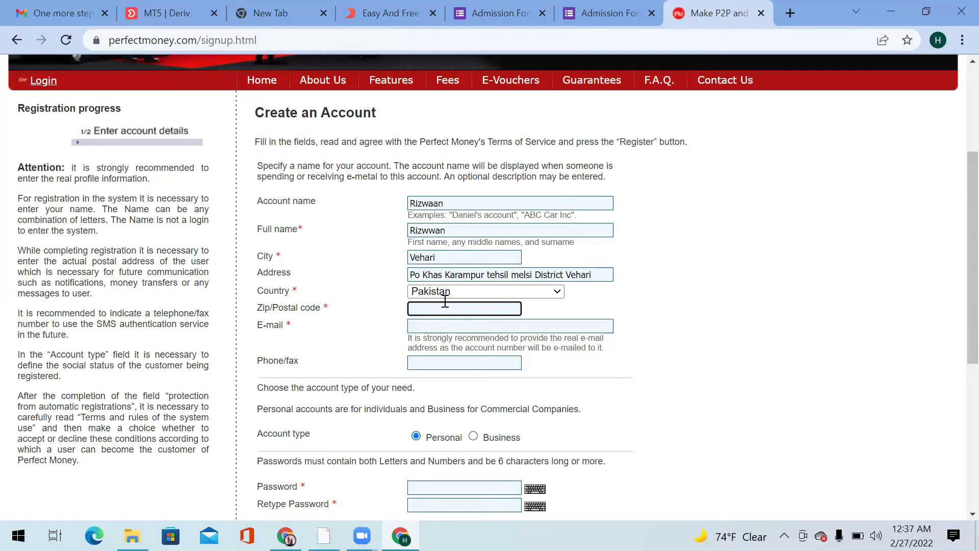
pyautogui.write('61100')
# Enter the account e-mail address and the phone number with the 0092 country prefix.
pyautogui.click(451, 331)
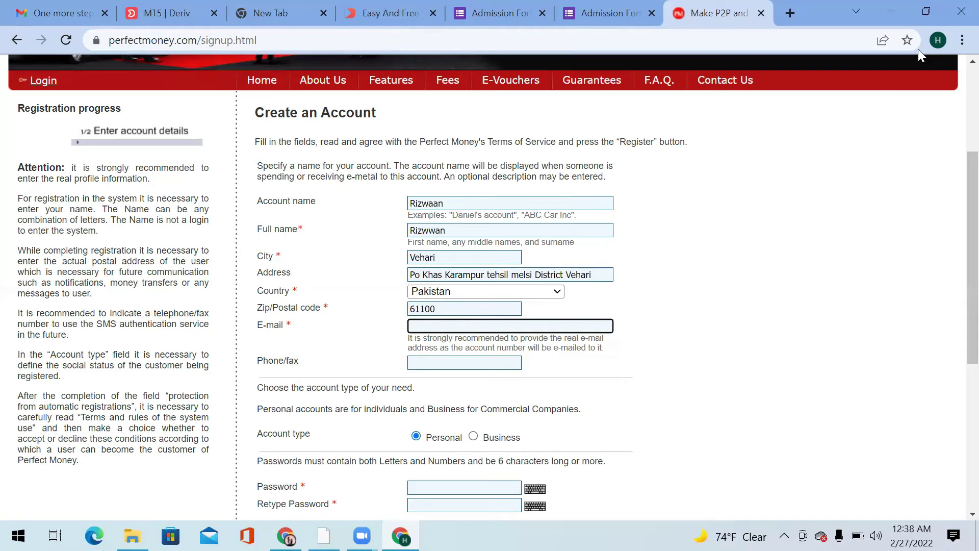
pyautogui.click(938, 40)
pyautogui.click(452, 331)
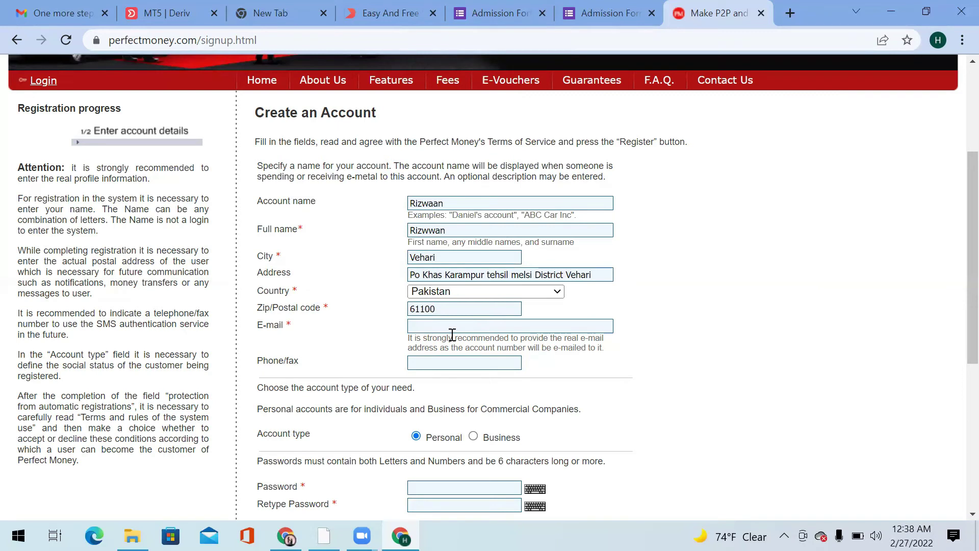
pyautogui.click(452, 326)
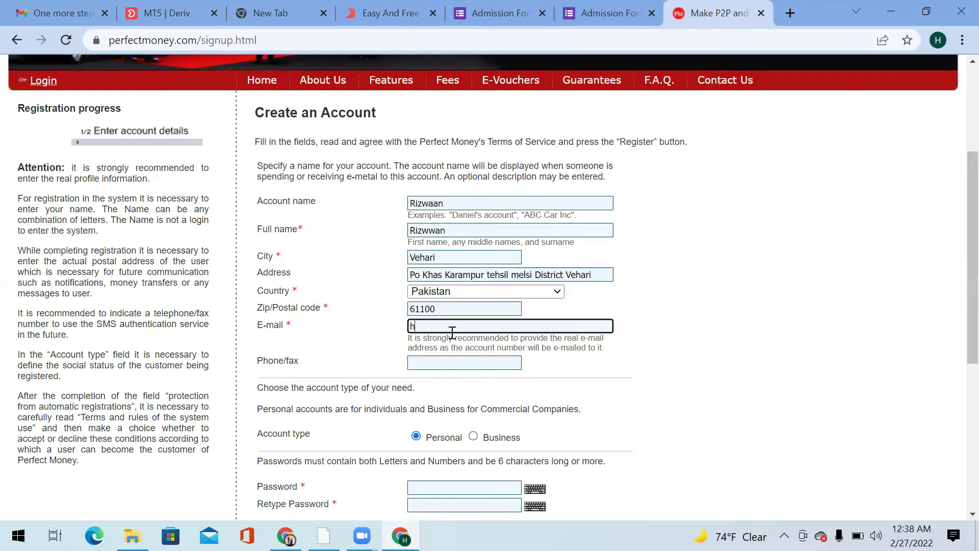
pyautogui.press('Tab')
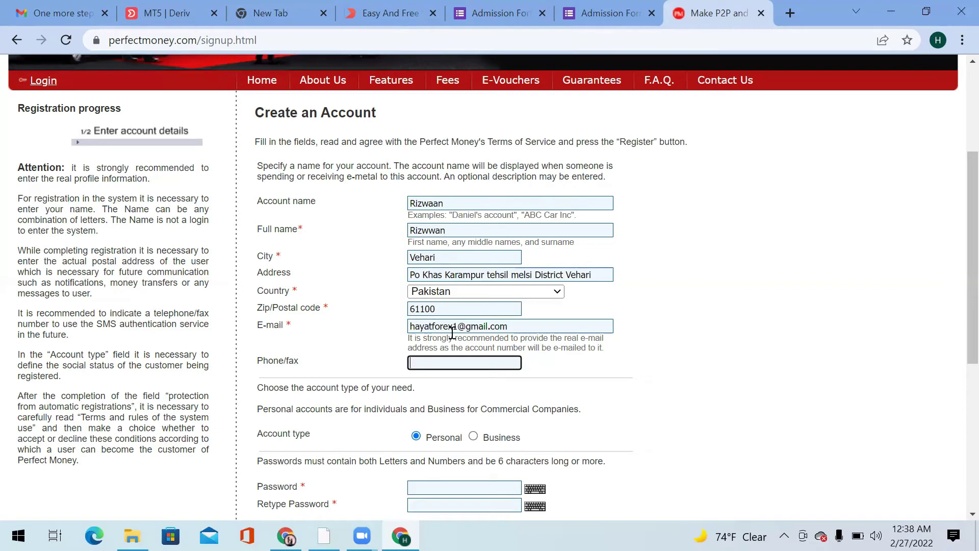
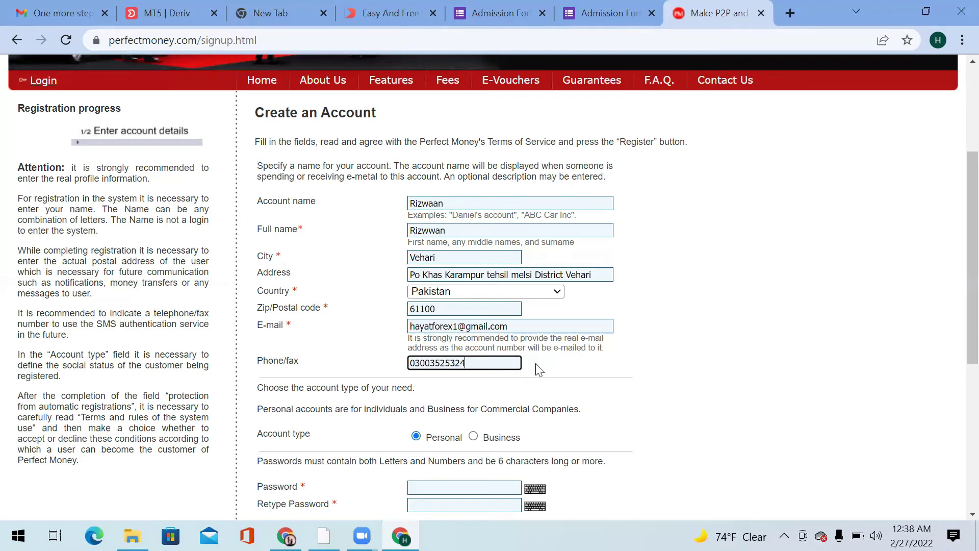
pyautogui.click(416, 364)
pyautogui.write('092')
# Enter the account password and retype it in the confirmation field.
pyautogui.scroll(-4, 956, 265)
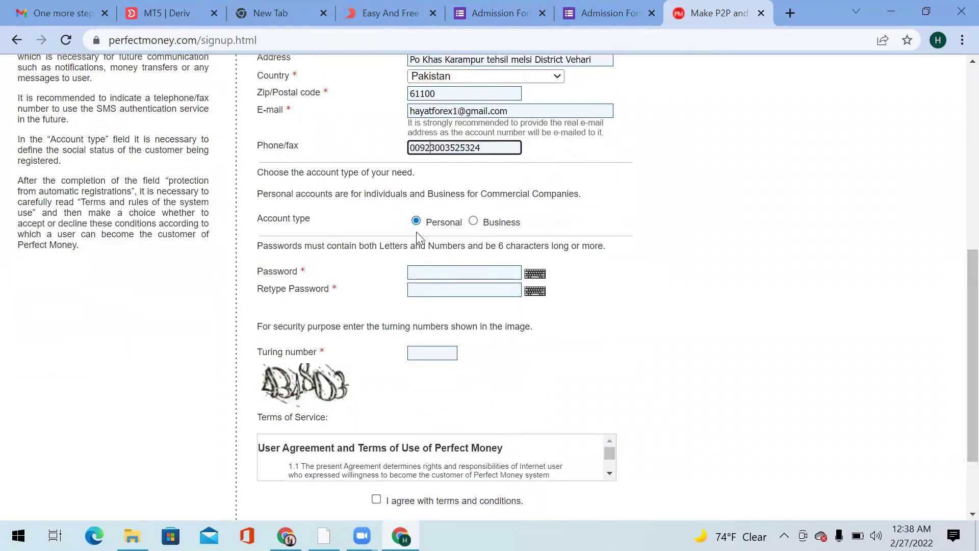
pyautogui.click(436, 269)
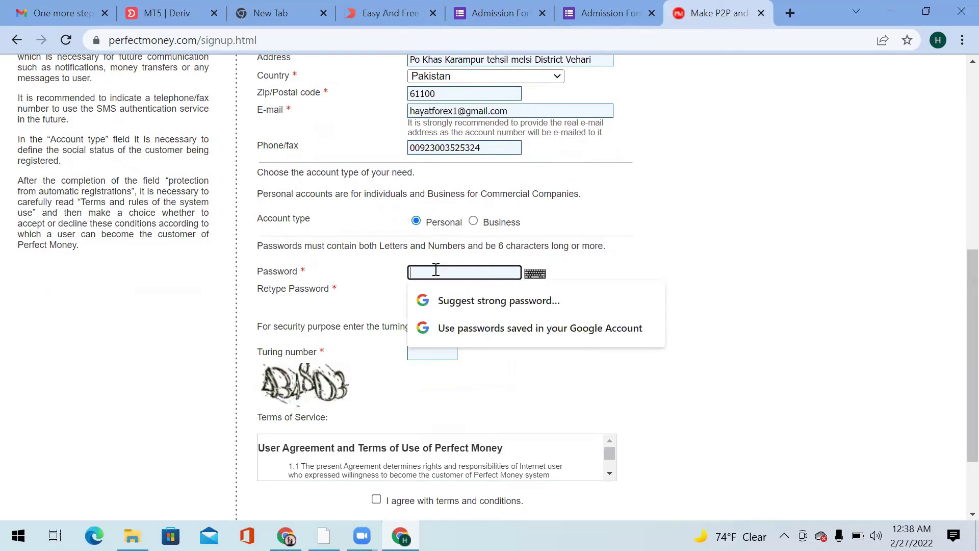
pyautogui.write('••••••••••••')
pyautogui.press('Tab')
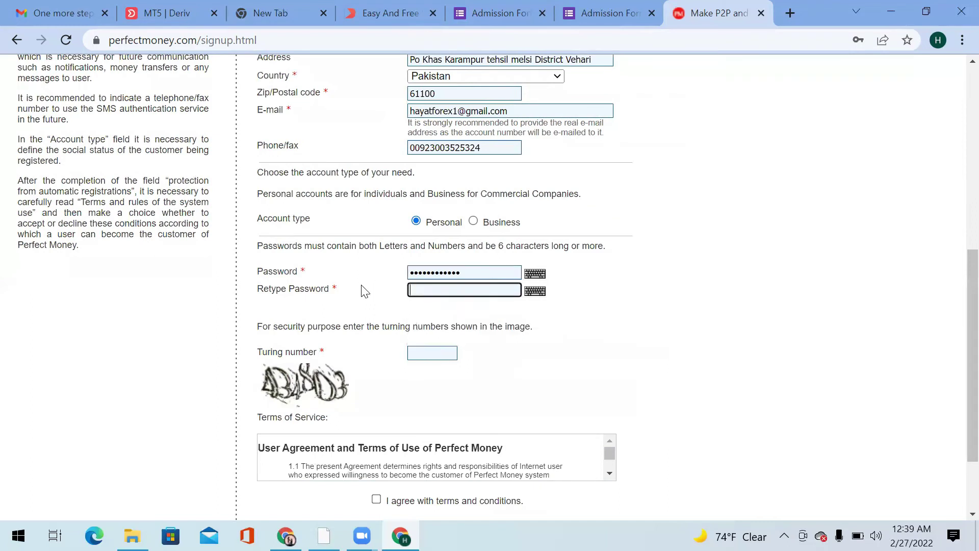
pyautogui.write('•••••••••••••')
# Enter the Turing number from the image, accept the terms and conditions, and submit the registration.
pyautogui.click(441, 353)
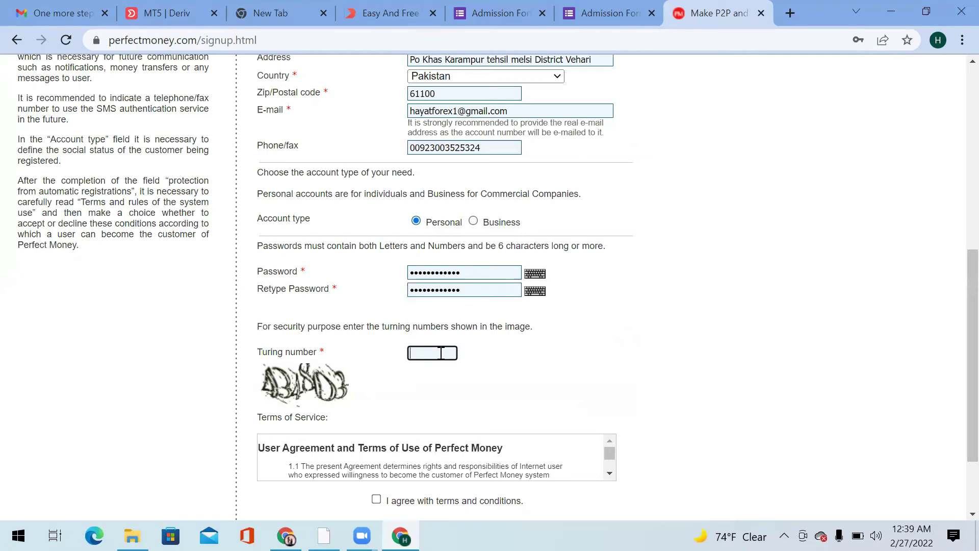
pyautogui.write('434803')
pyautogui.scroll(-2, 956, 400)
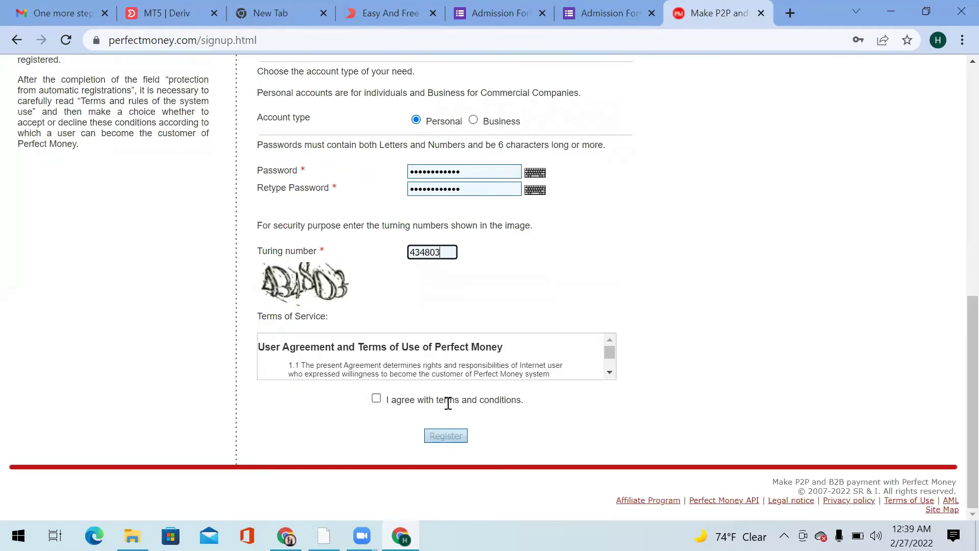
pyautogui.click(376, 398)
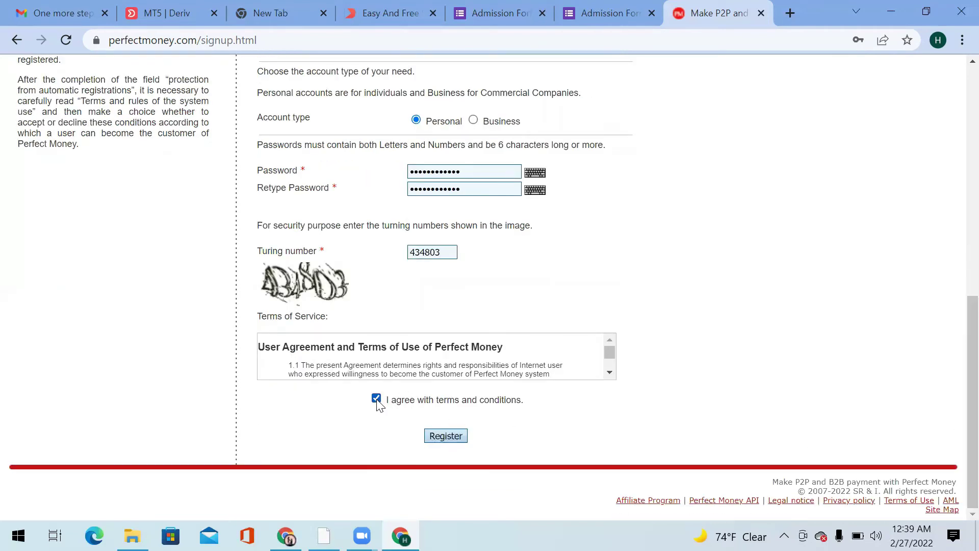
pyautogui.click(443, 437)
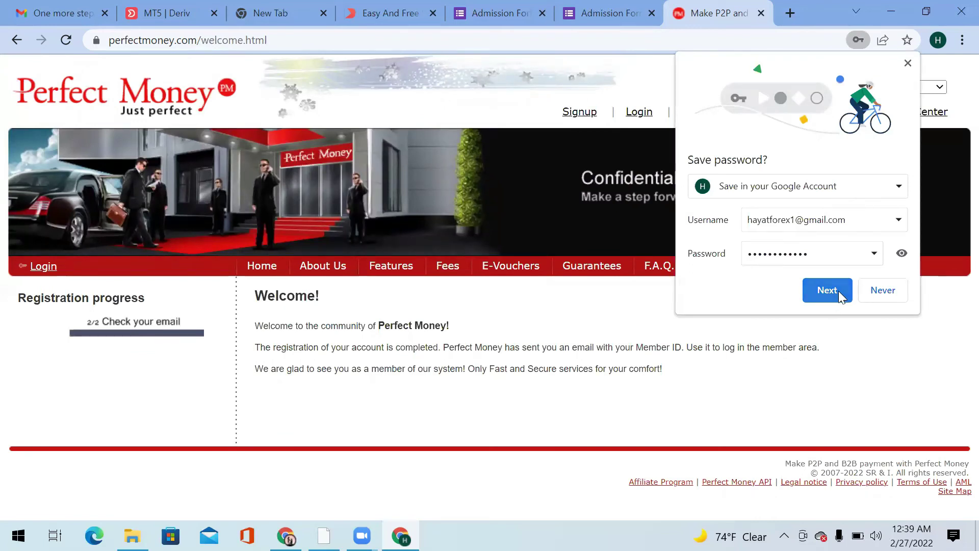
# Dismiss Chrome's save-password and Google sign-in prompts, then go to the Perfect Money Login page.
pyautogui.click(827, 290)
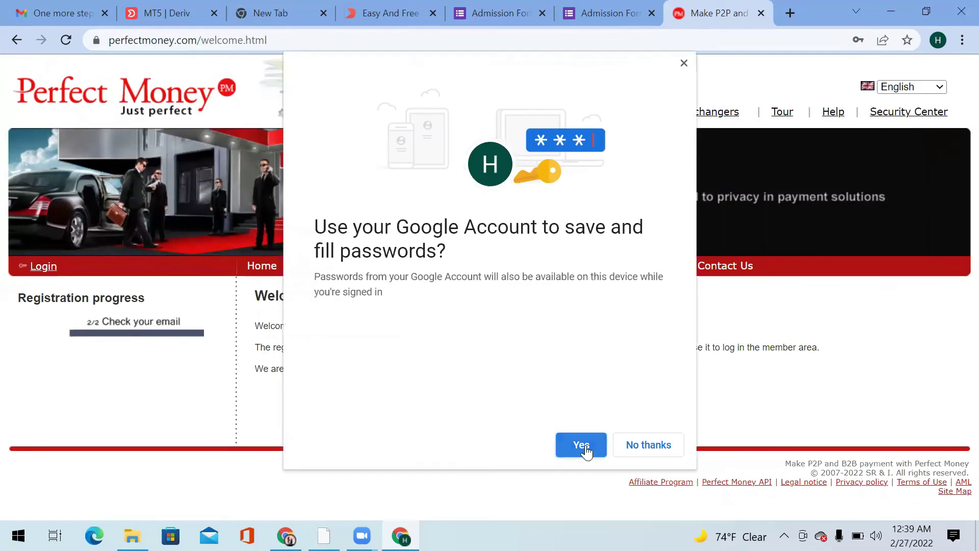
pyautogui.click(580, 443)
pyautogui.click(683, 64)
pyautogui.click(562, 251)
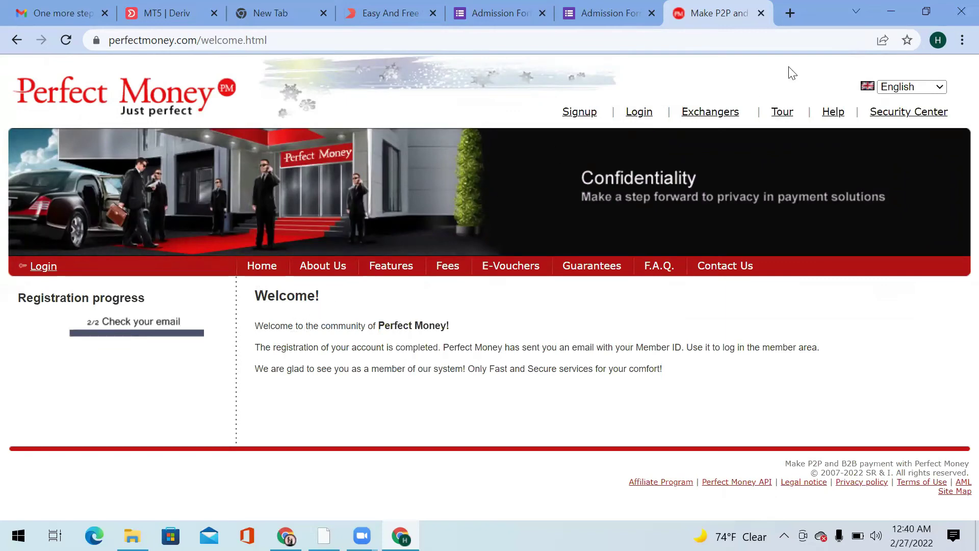
pyautogui.click(638, 111)
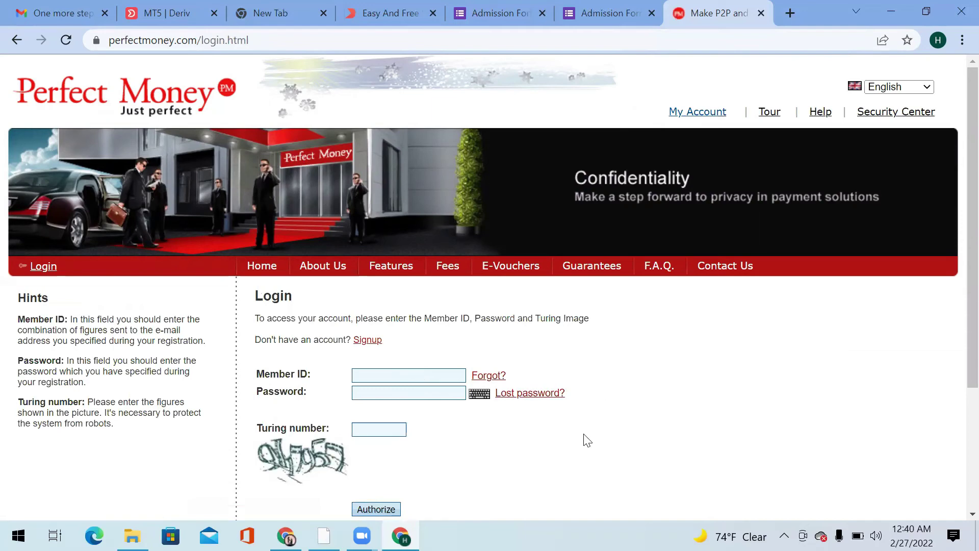
# Copy the Member ID from the 'Welcome to Perfect Money payment system!' e-mail and return to Perfect Money.
pyautogui.click(48, 5)
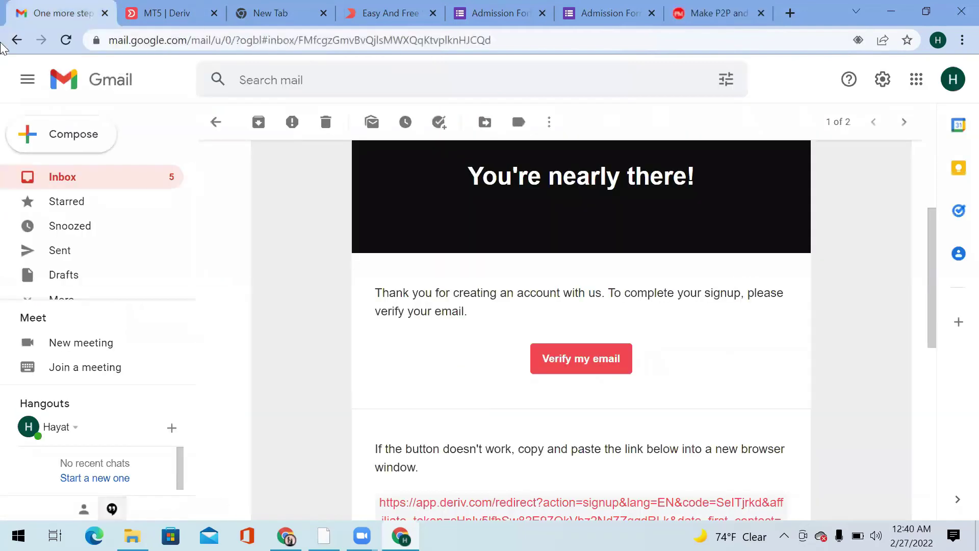
pyautogui.click(16, 39)
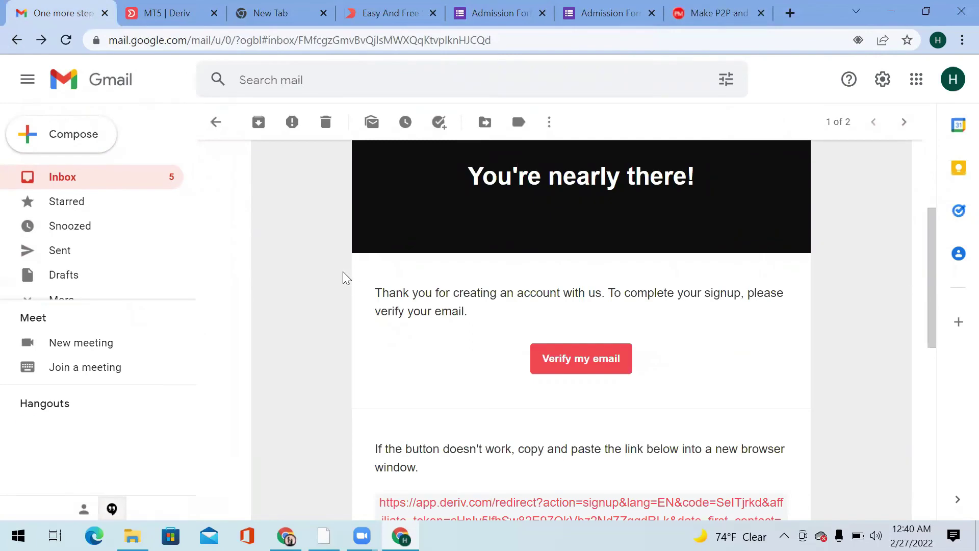
pyautogui.click(20, 38)
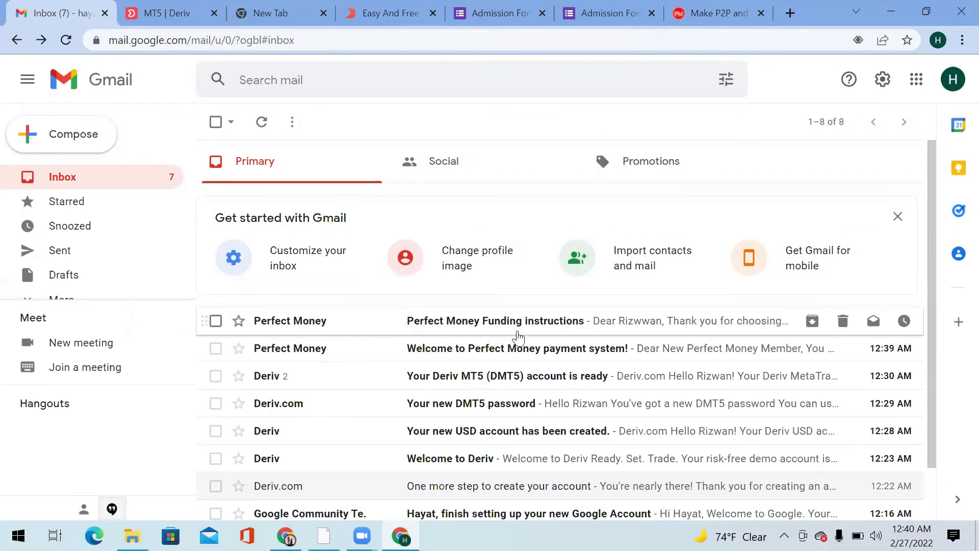
pyautogui.click(530, 347)
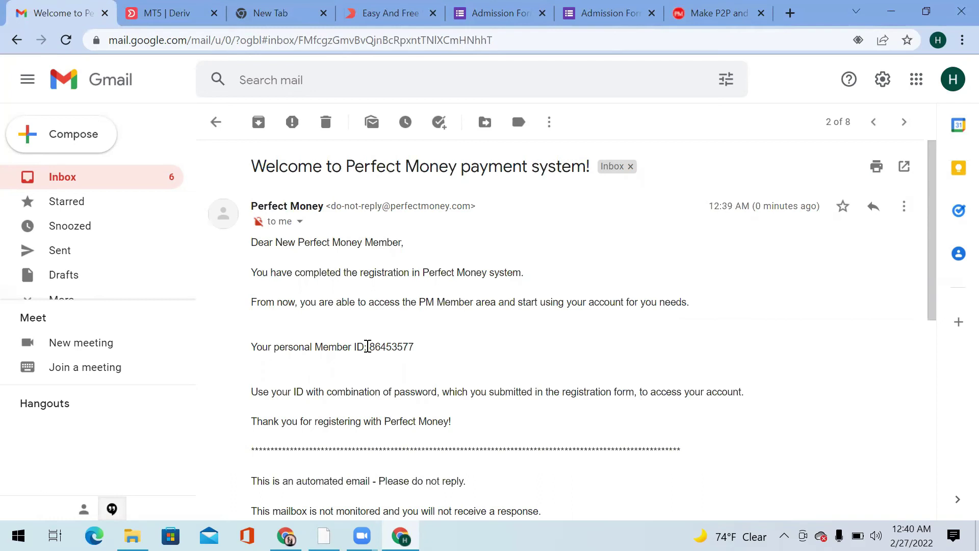
pyautogui.moveTo(367, 346); pyautogui.dragTo(422, 352)
pyautogui.hotkey('ctrl', 'c')
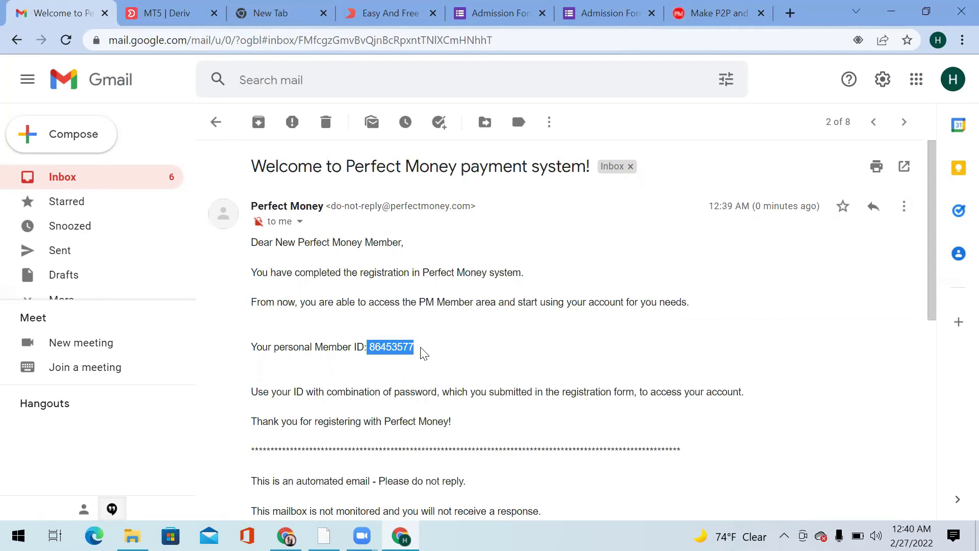
pyautogui.click(722, 15)
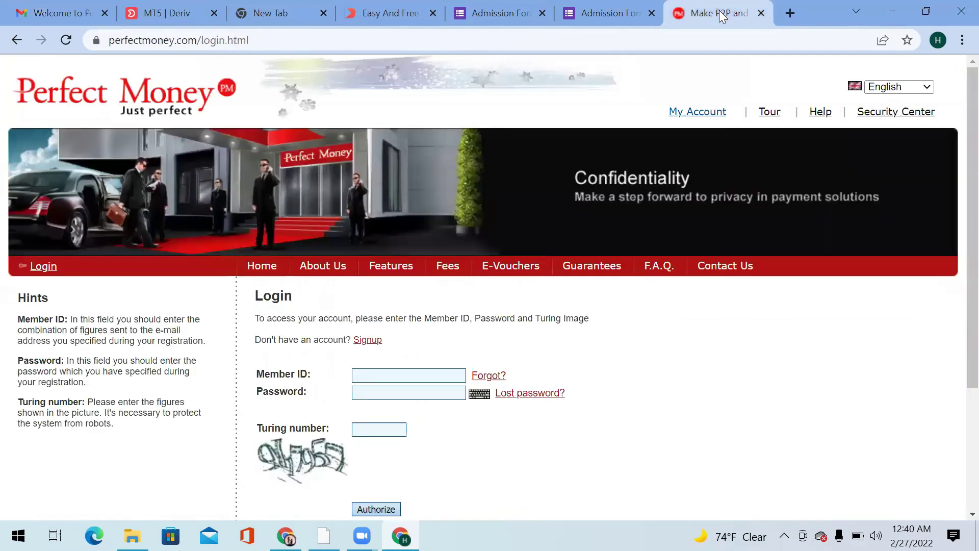
# Sign in with the pasted Member ID, the account password and the image's Turing number.
pyautogui.click(395, 373)
pyautogui.hotkey('ctrl', 'v')
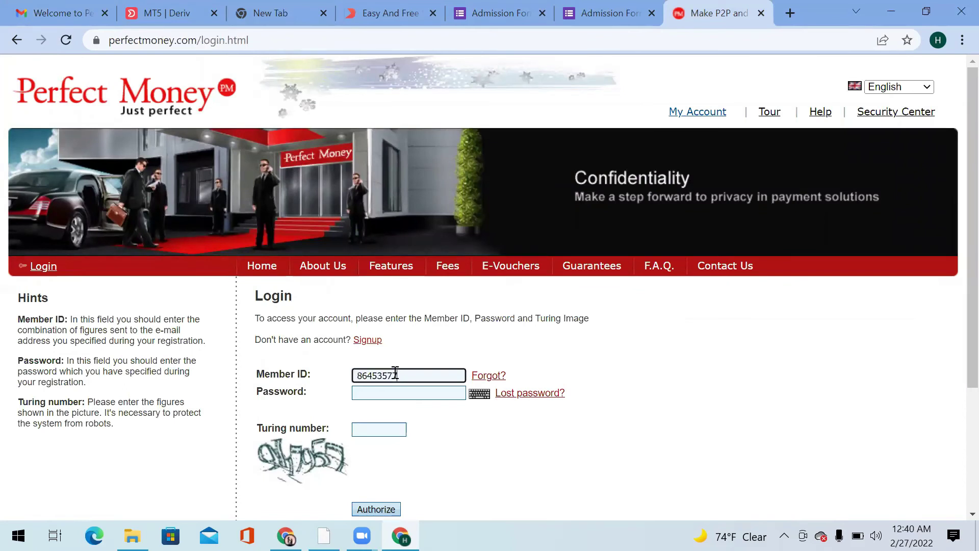
pyautogui.click(399, 394)
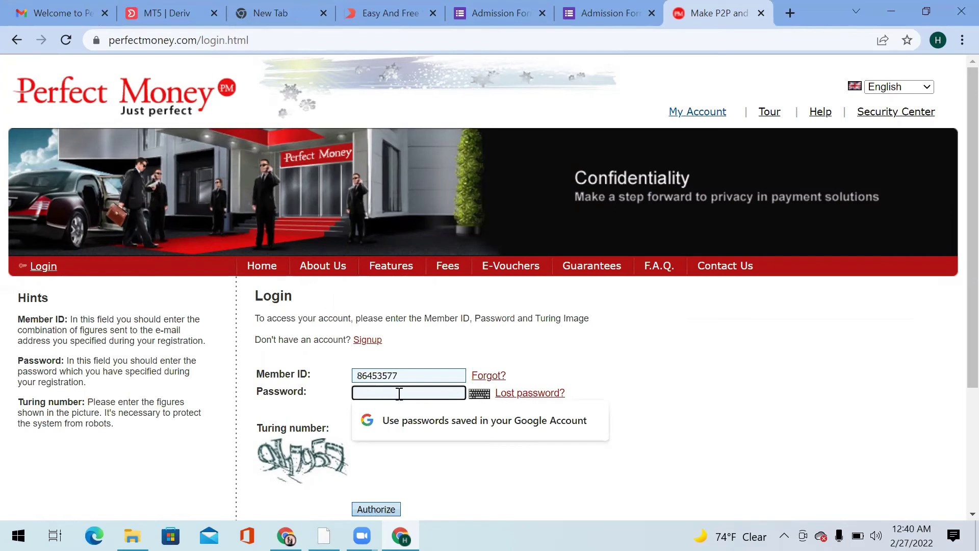
pyautogui.write('•••••••••••')
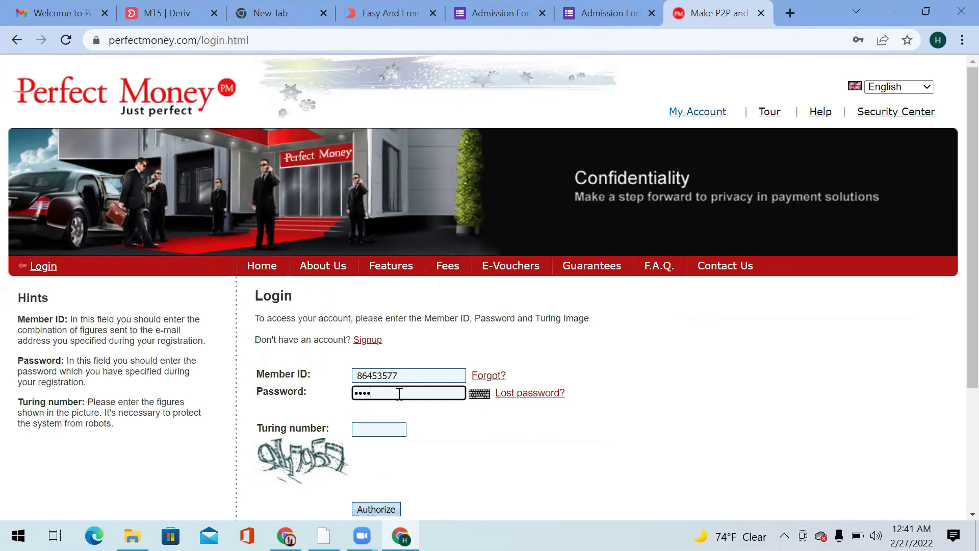
pyautogui.click(375, 424)
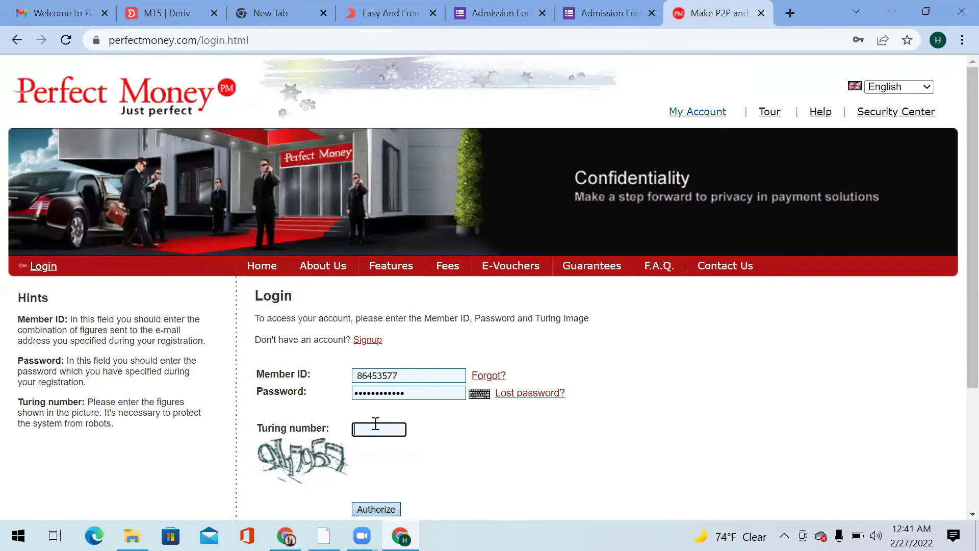
pyautogui.scroll(-2, 954, 306)
pyautogui.click(376, 398)
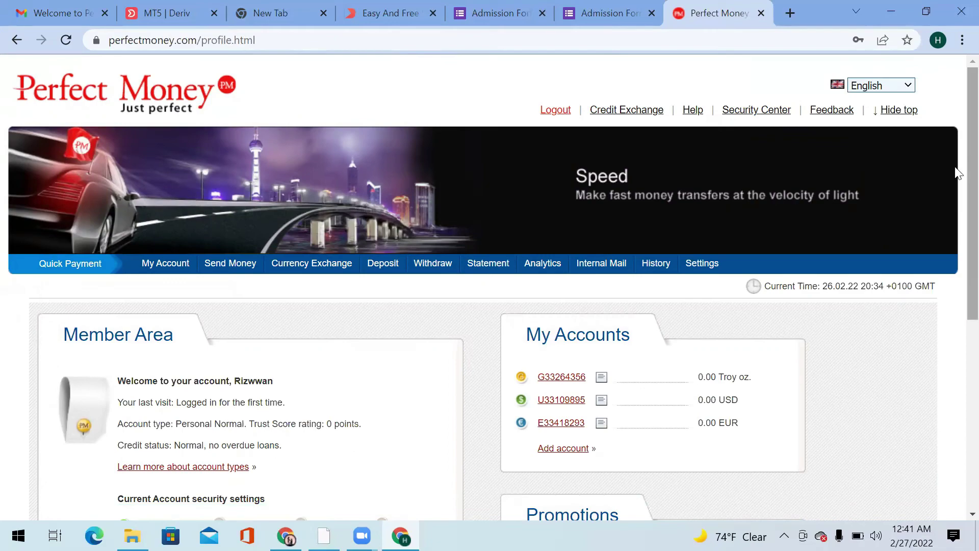
# Draw a blue circle around the USD wallet number in My Accounts.
pyautogui.scroll(-1, 958, 191)
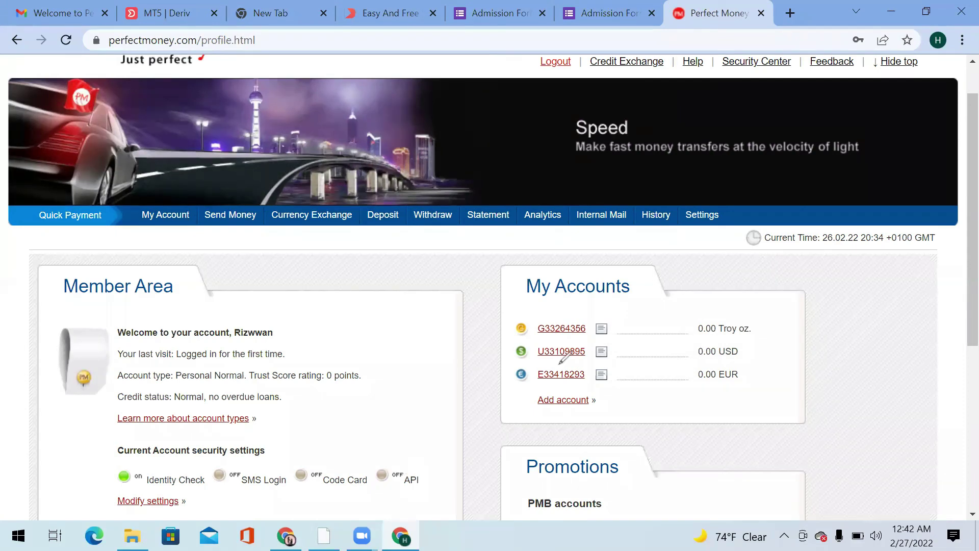
pyautogui.moveTo(557, 363)
pyautogui.mouseDown()
pyautogui.moveTo(530, 363)
pyautogui.moveTo(508, 337)
pyautogui.moveTo(754, 336)
pyautogui.moveTo(749, 360)
pyautogui.moveTo(532, 364)
pyautogui.mouseUp()
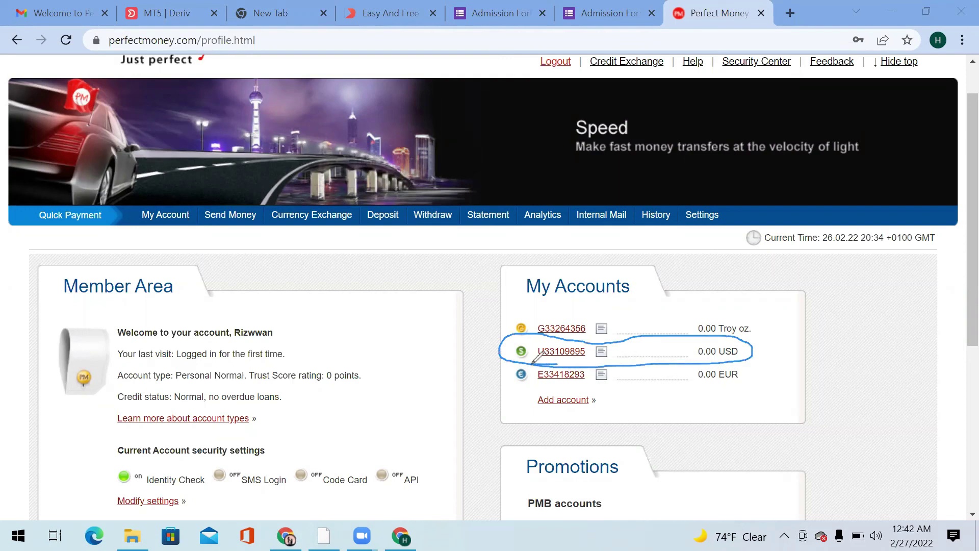